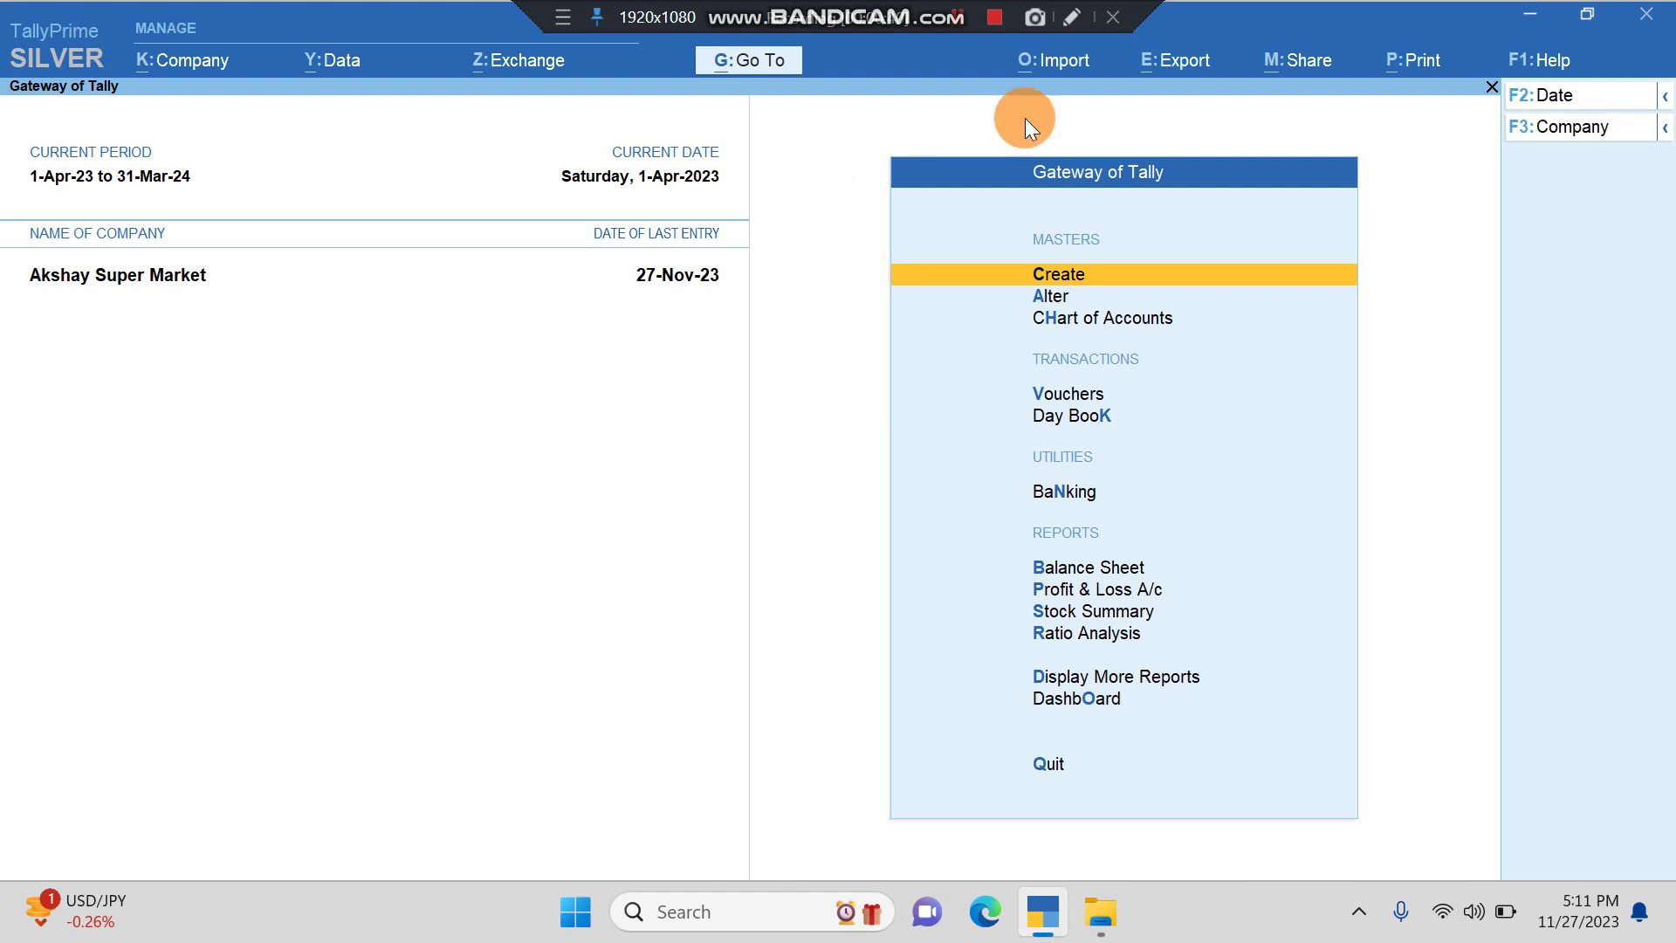
Export the sample transactions Excel template AccountingVouchers.xlsx from TallyPrime's Import Transactions
click(1060, 69)
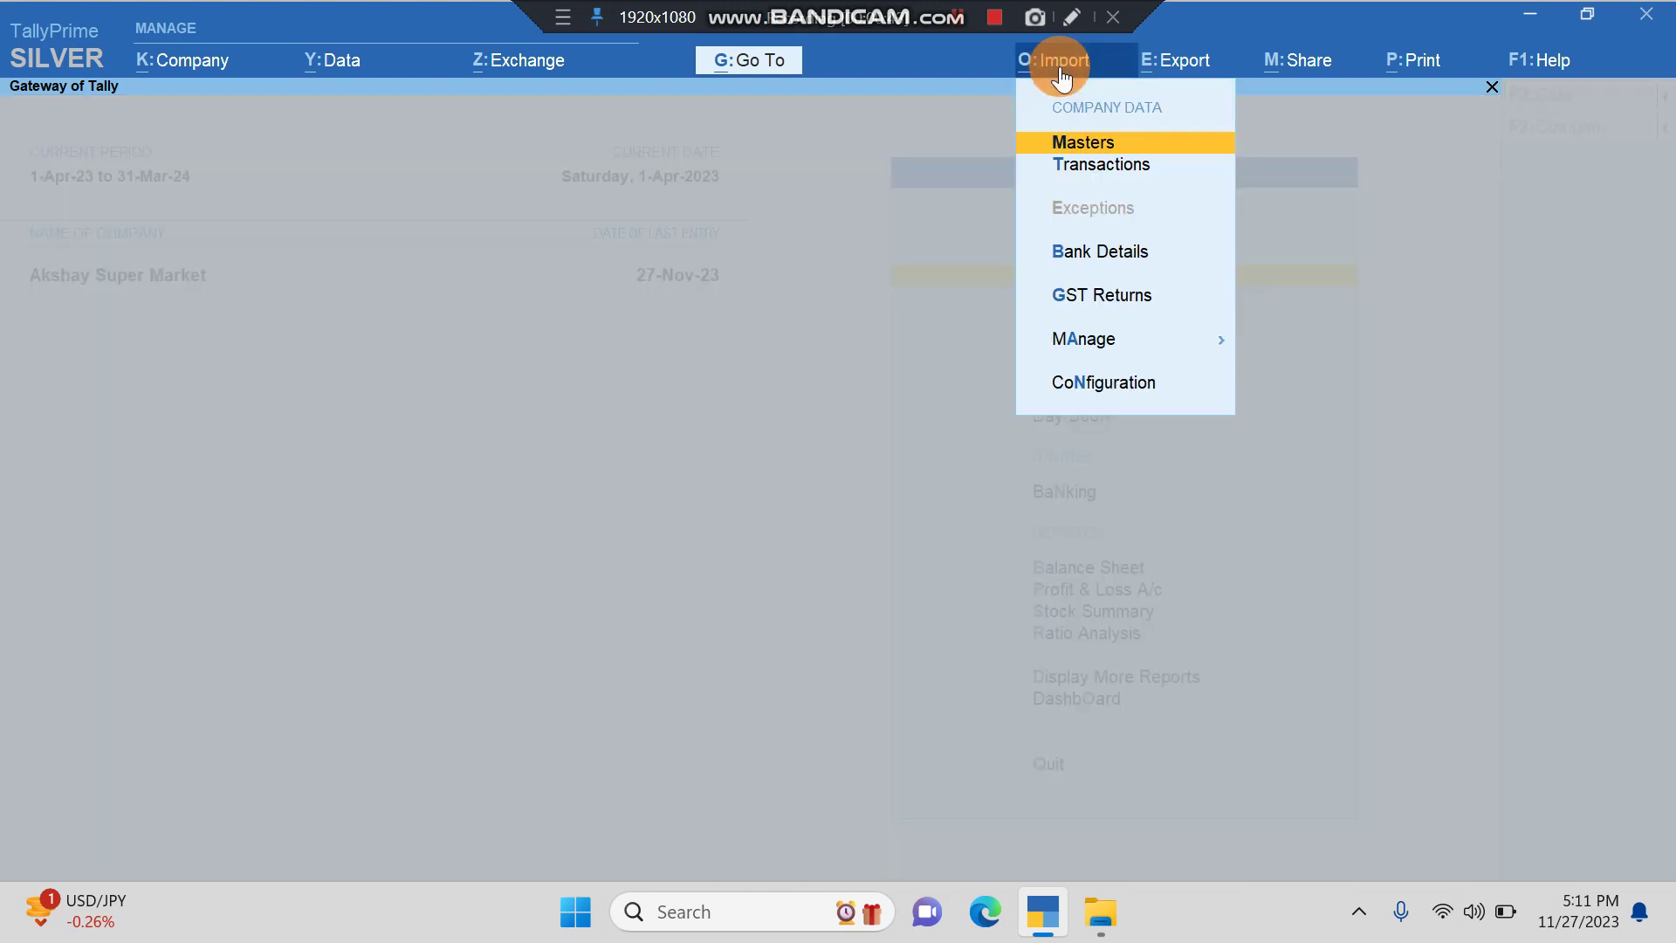
click(1097, 171)
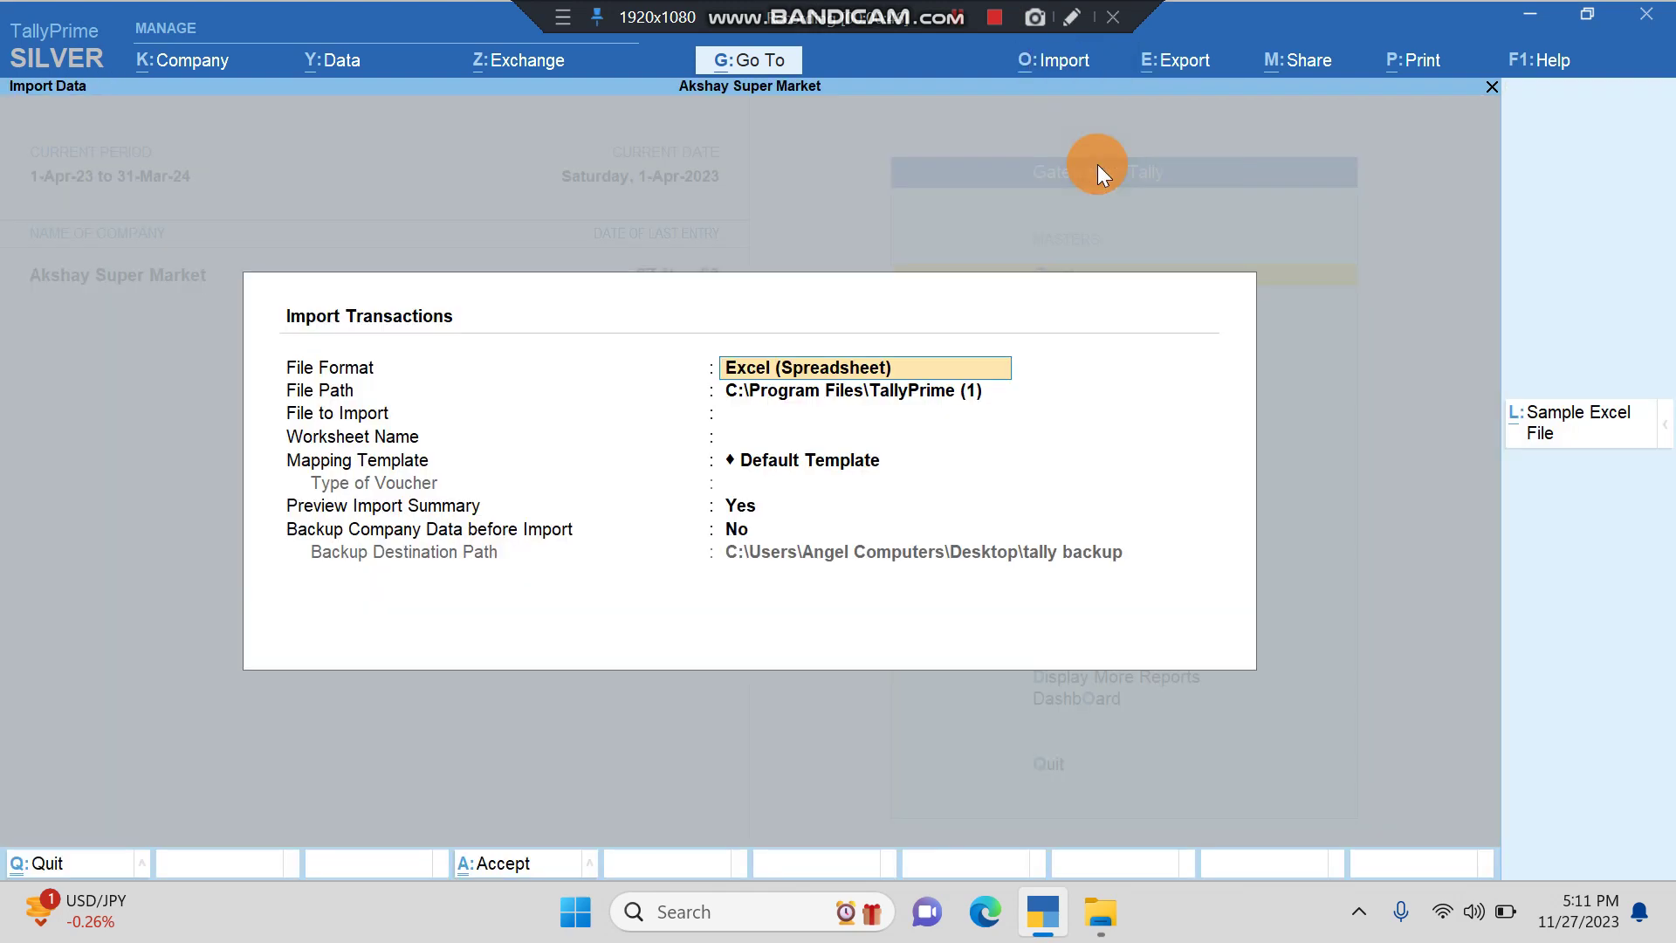
click(1578, 429)
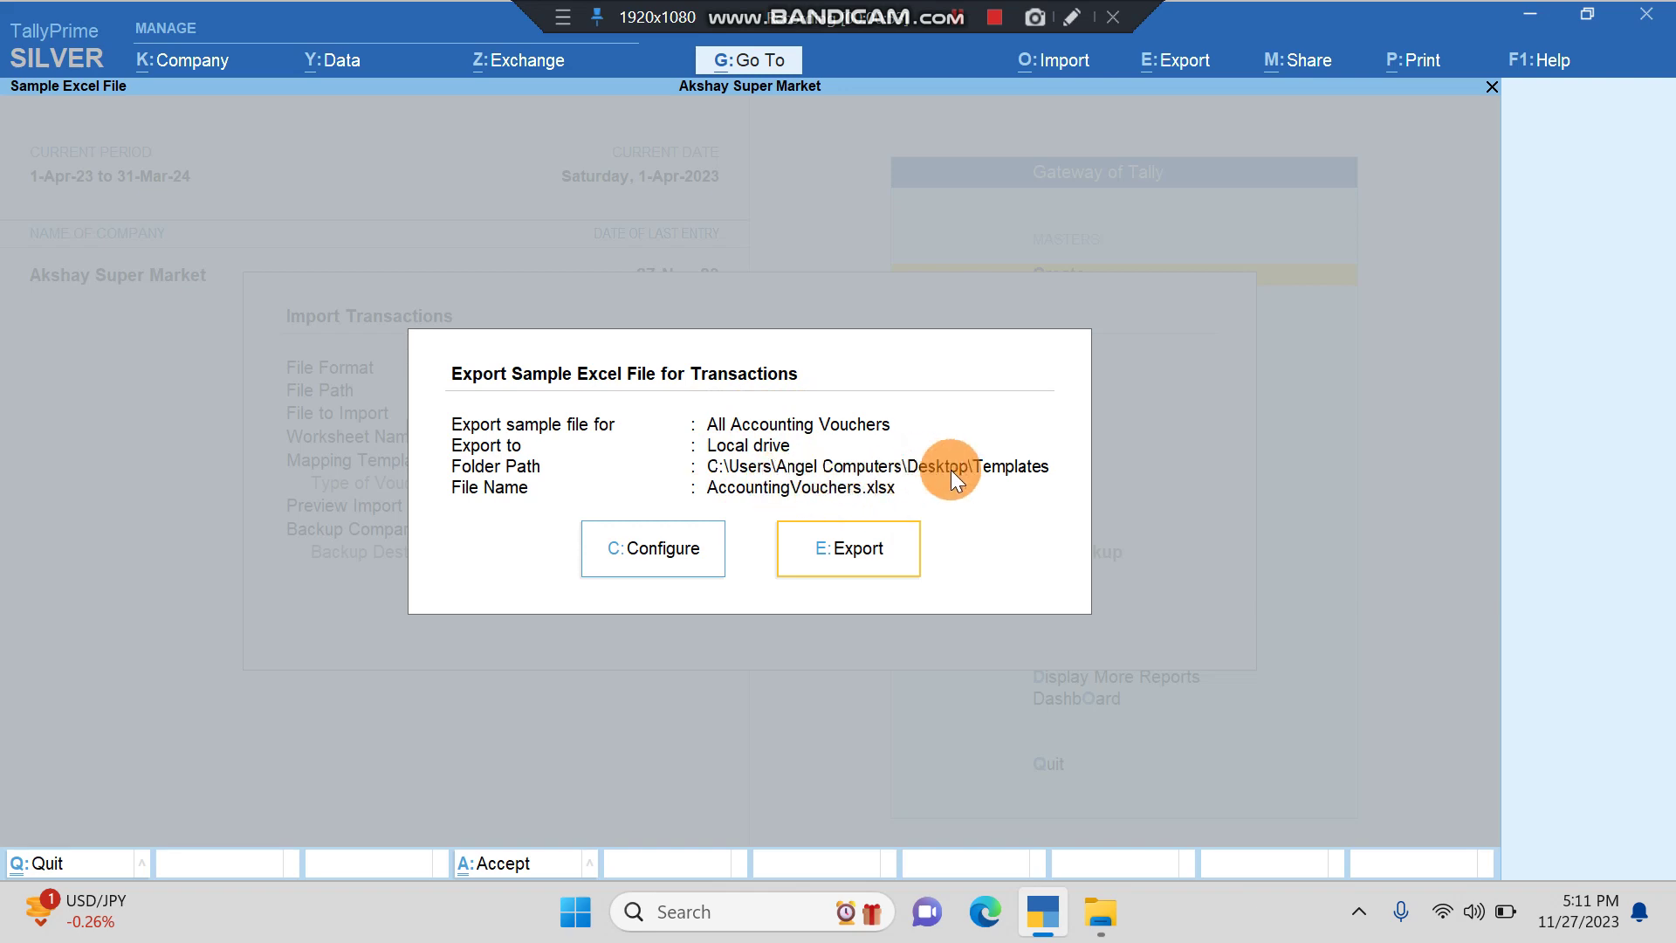
click(857, 554)
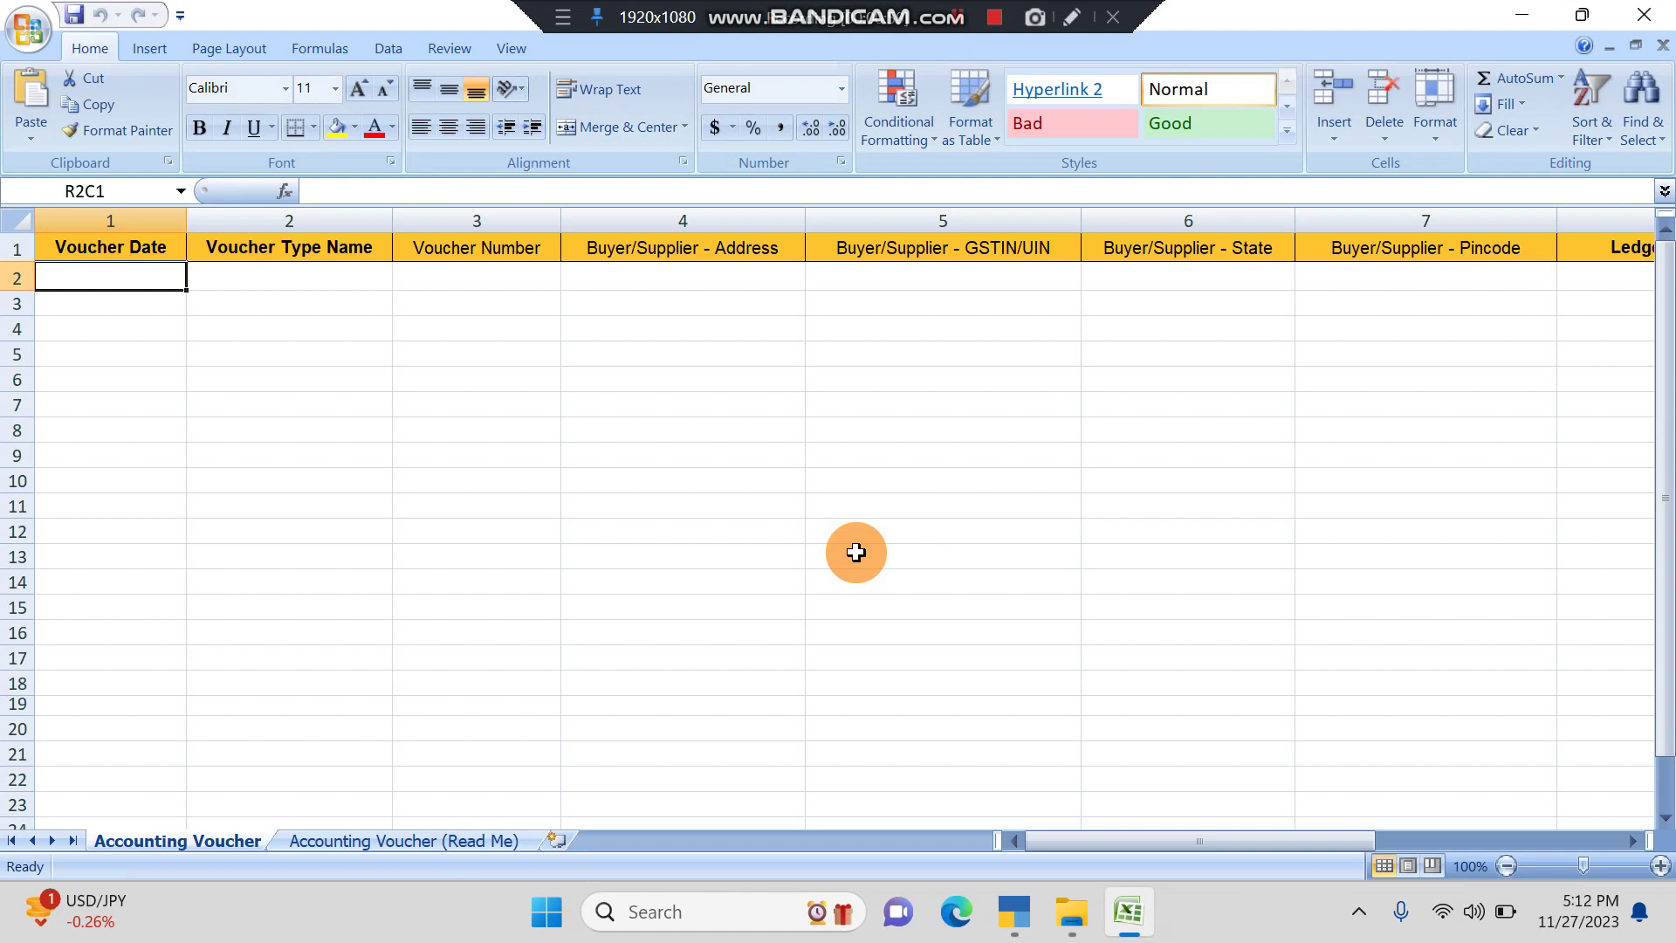
Review the sample template's column headings, then pick Bank Statement to be imported in the Templates folder
key(Right)
key(Right)
key(Right)
key(Right)
key(Right)
key(Right)
key(Right)
key(Right)
key(Right)
key(Right)
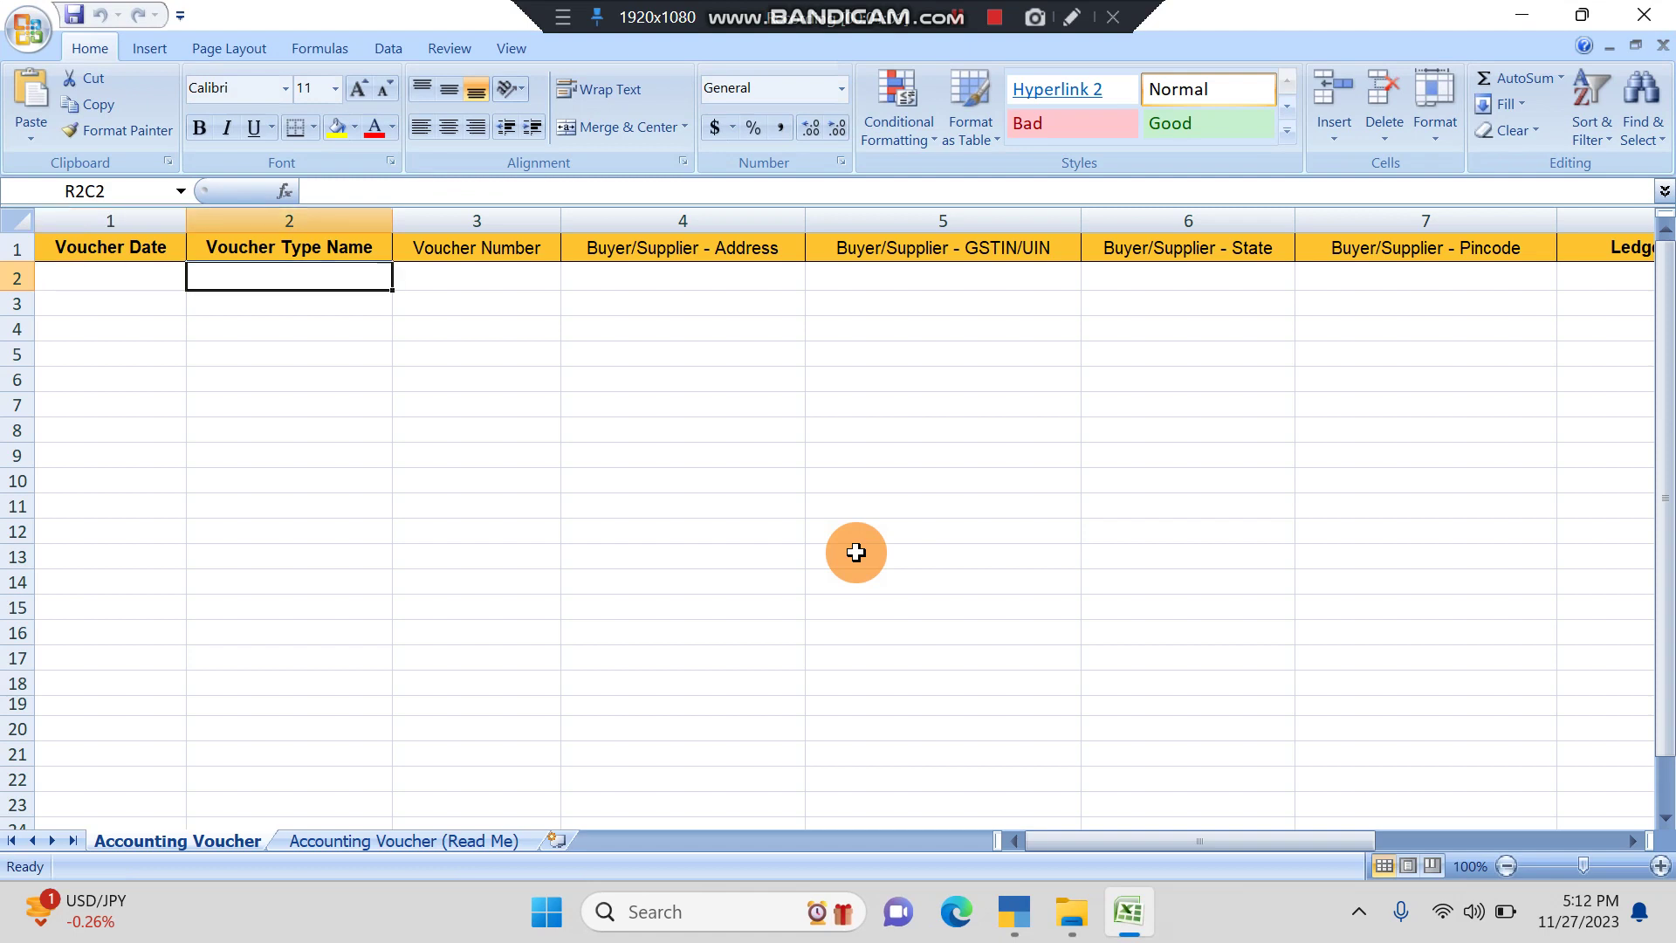
key(Right)
key(Right)
key(Right)
key(Right)
key(Right)
key(Right)
key(Right)
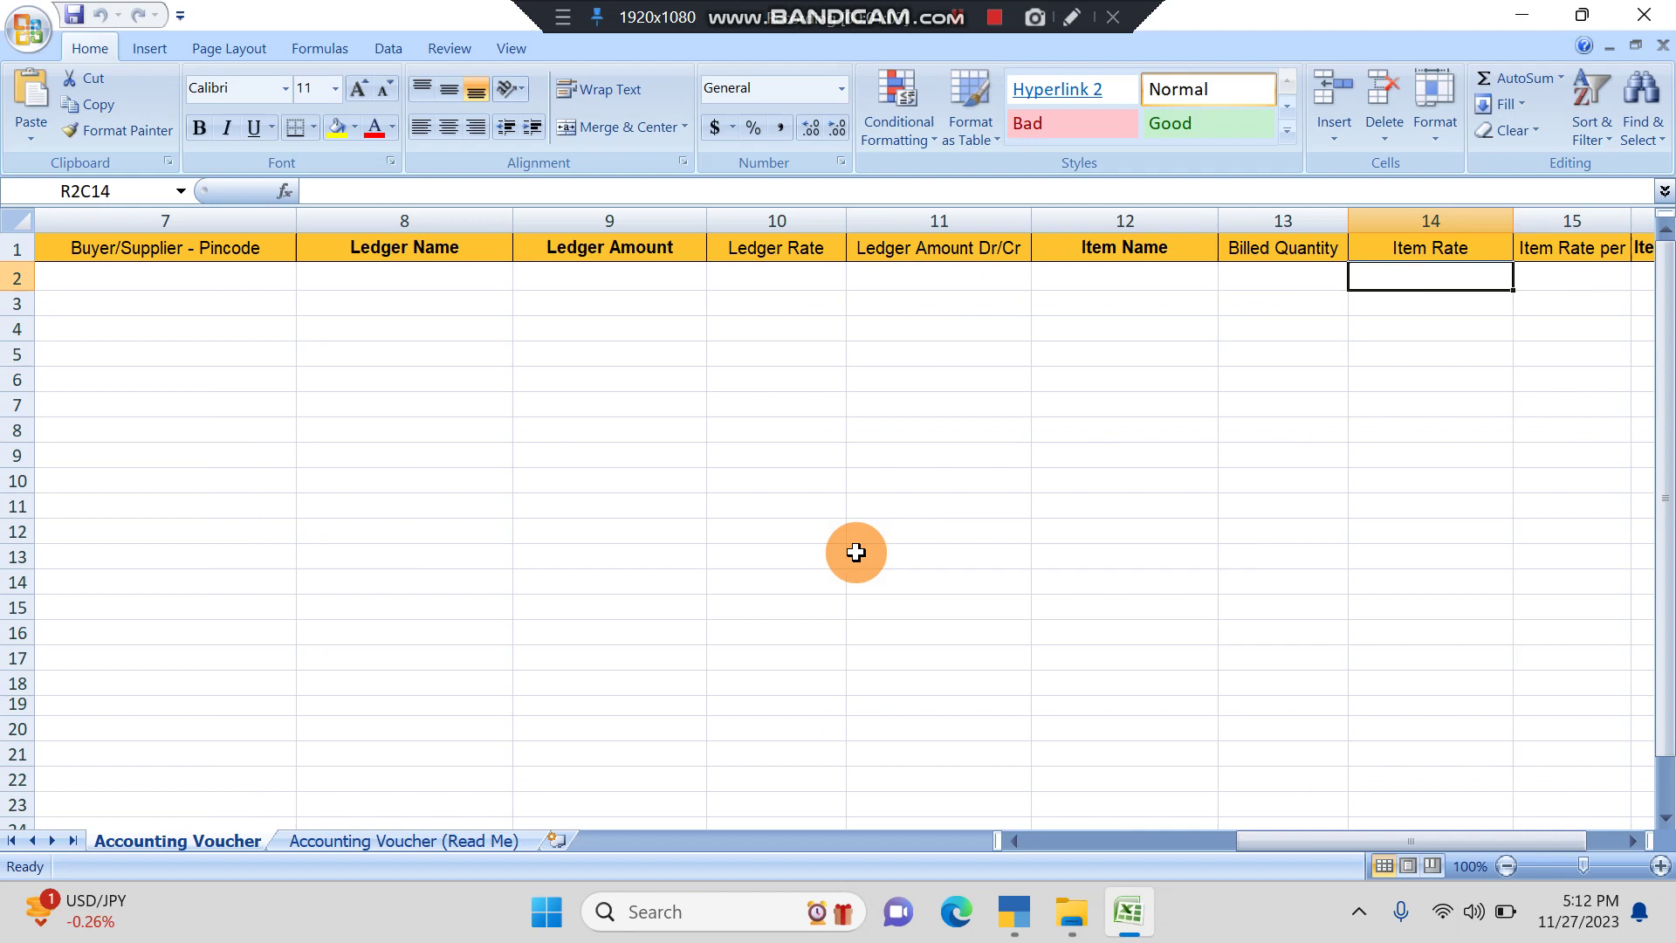
key(Left)
key(Left)
key(Left)
key(Left)
key(Left)
key(Left)
key(Left)
key(Left)
key(Left)
key(Left)
key(Left)
key(Left)
key(Left)
key(Left)
key(Left)
key(Left)
key(Left)
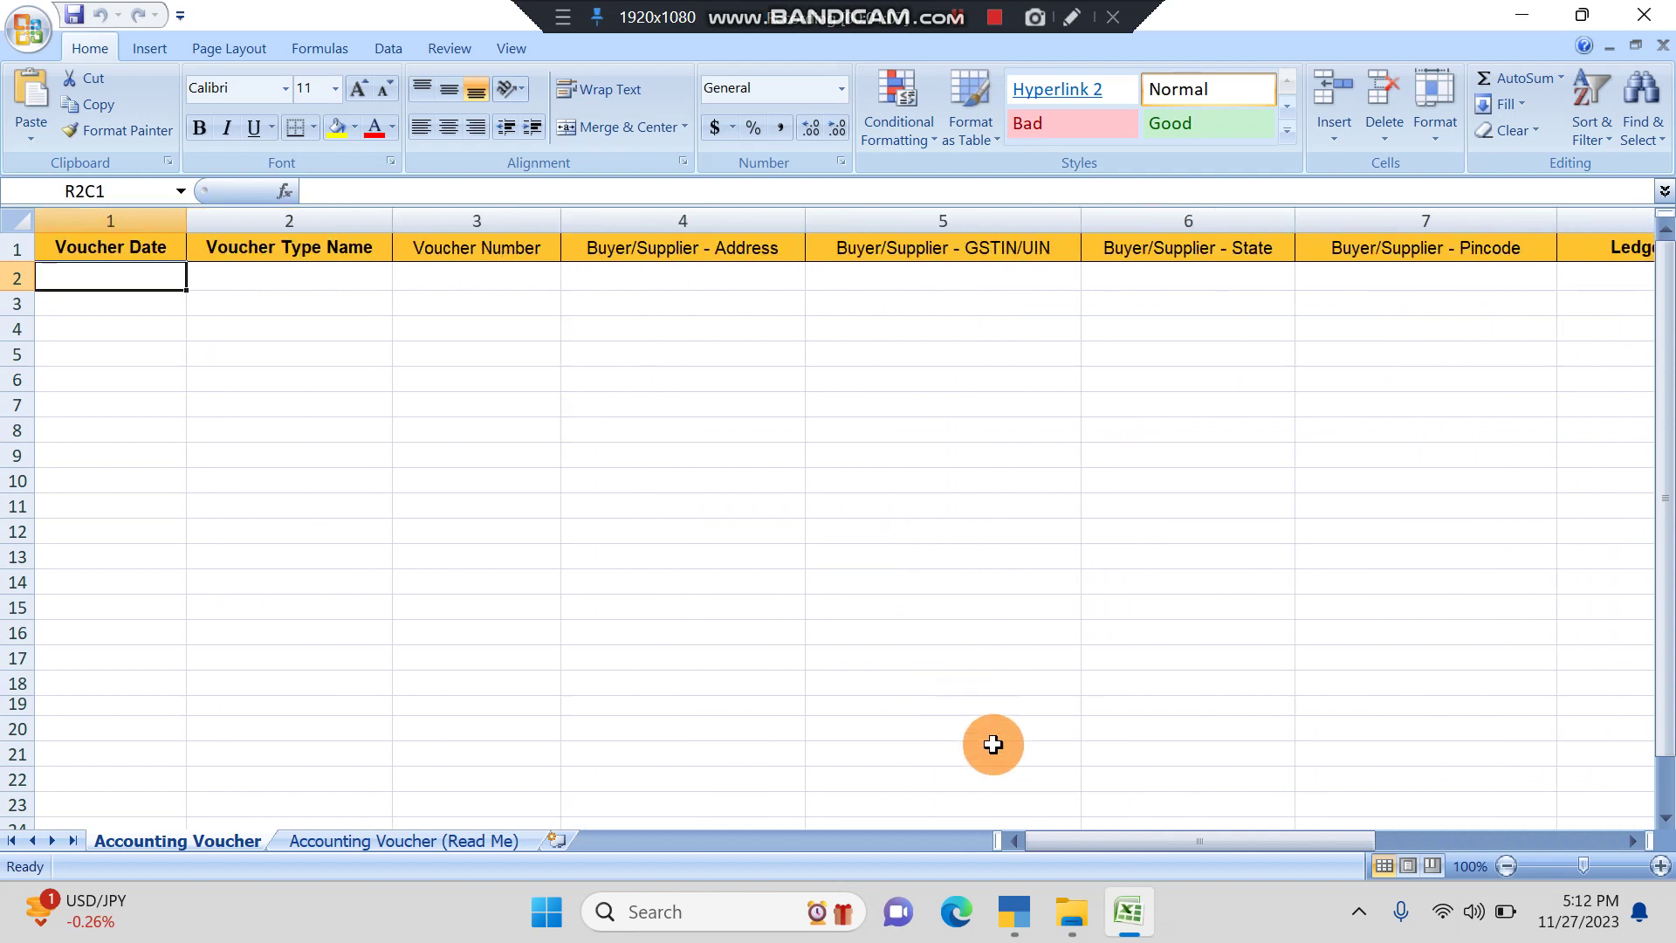
click(1069, 913)
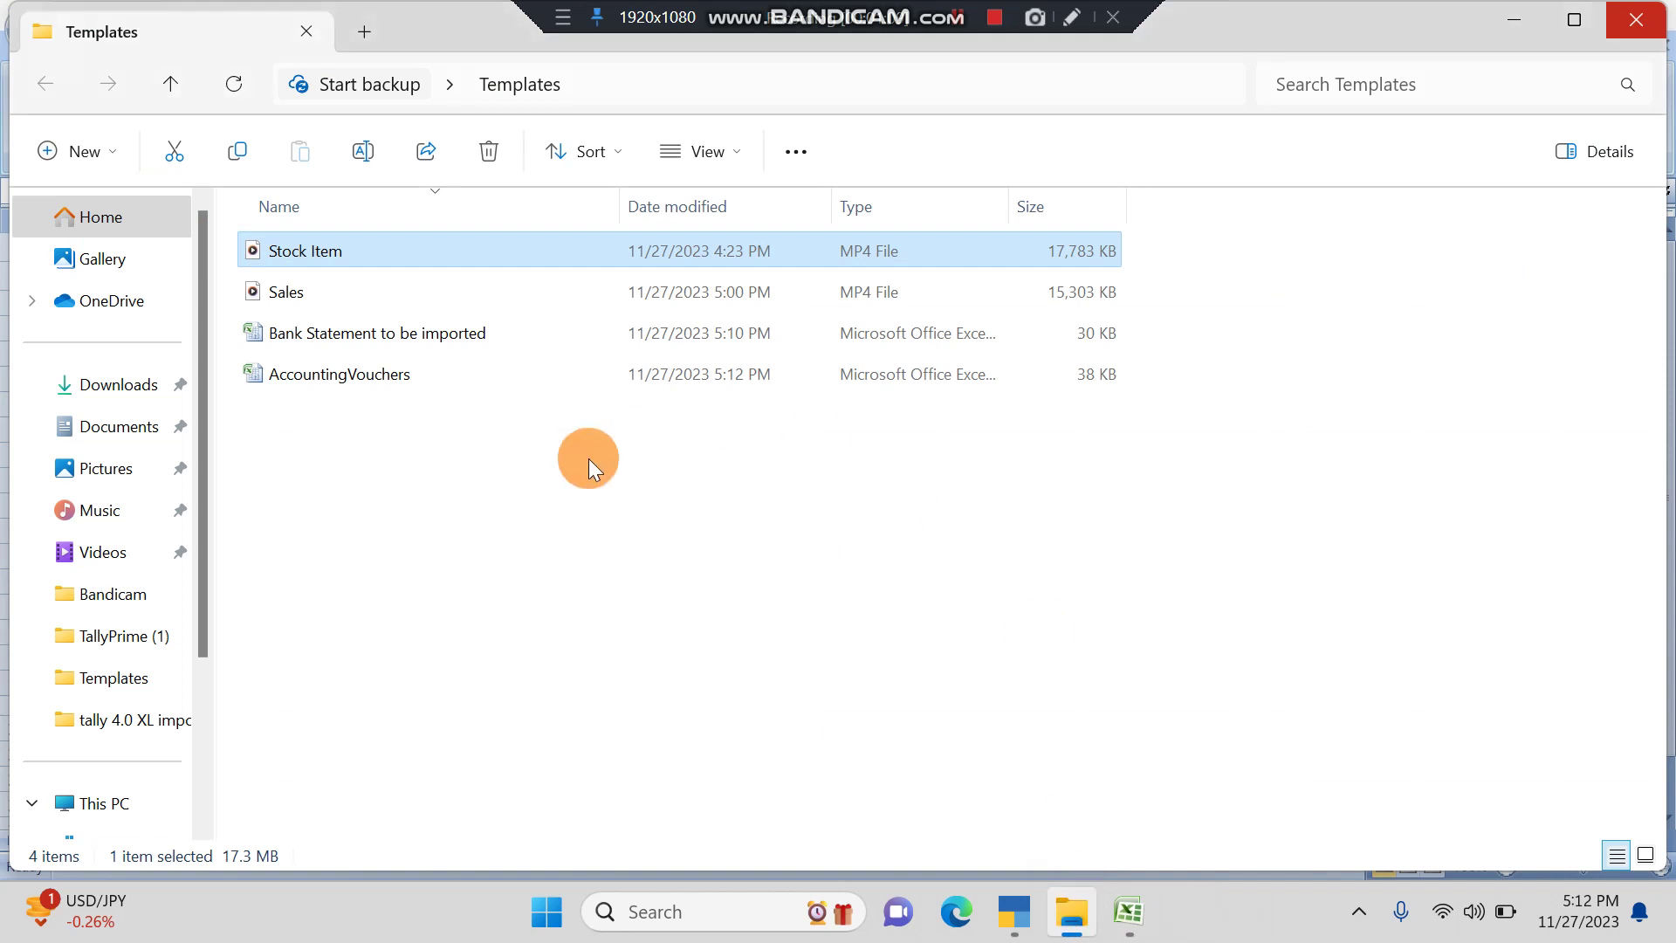
click(359, 332)
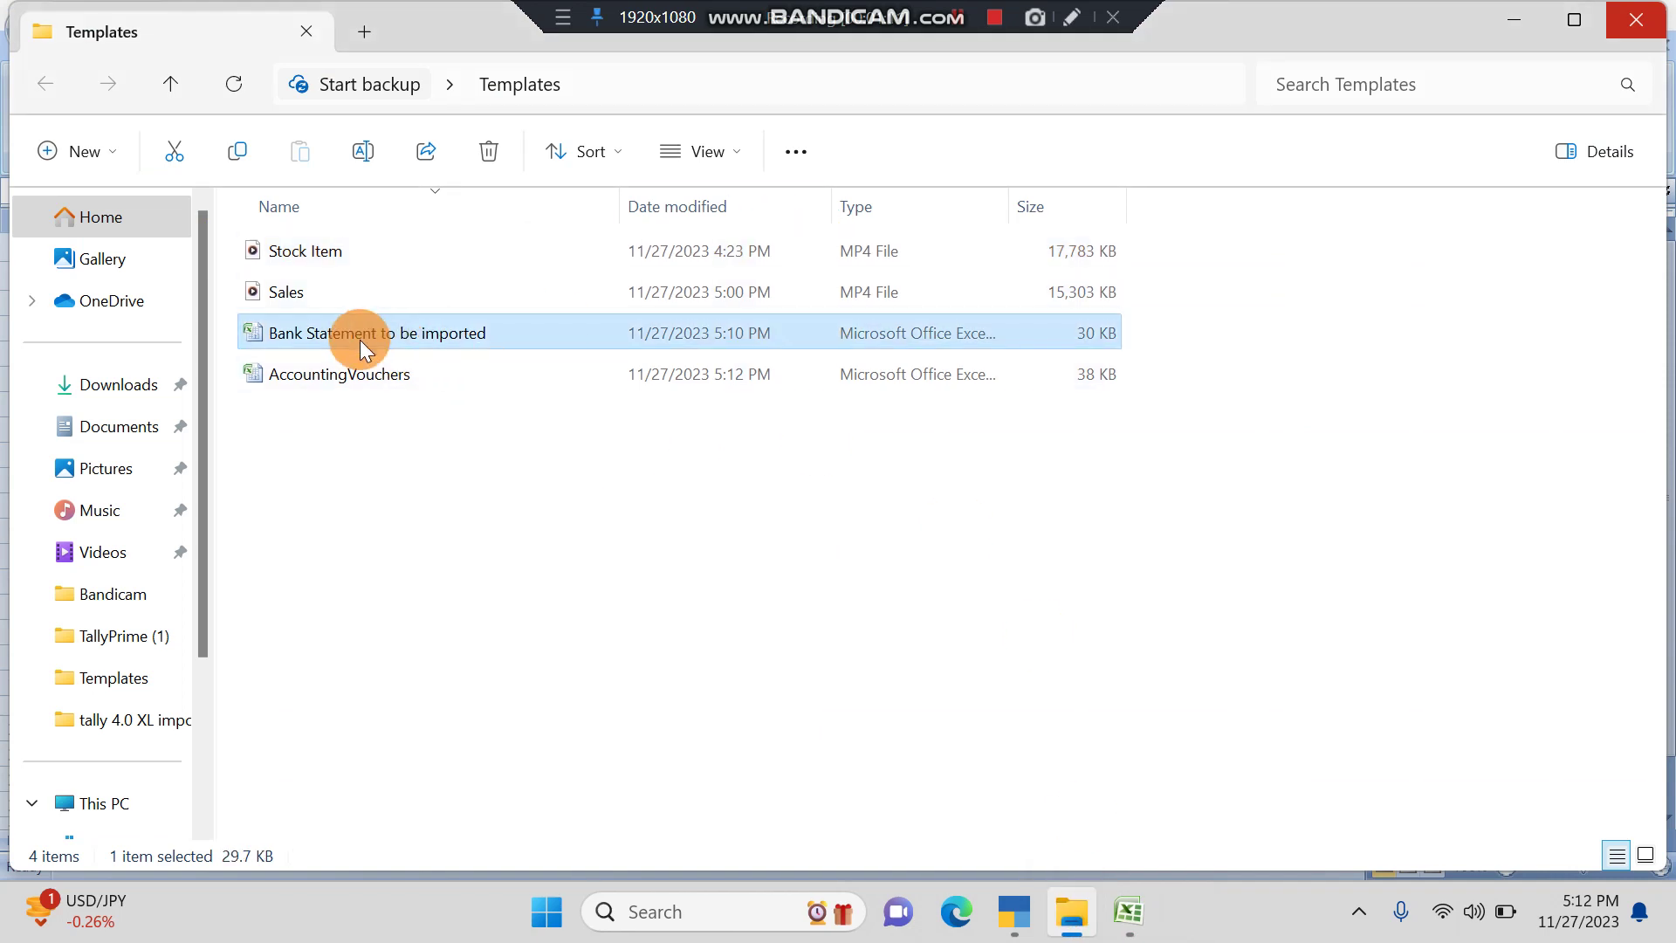
Open the workbook and check Receipt voucher 105's date 27/11/2023, type and number
double_click(423, 330)
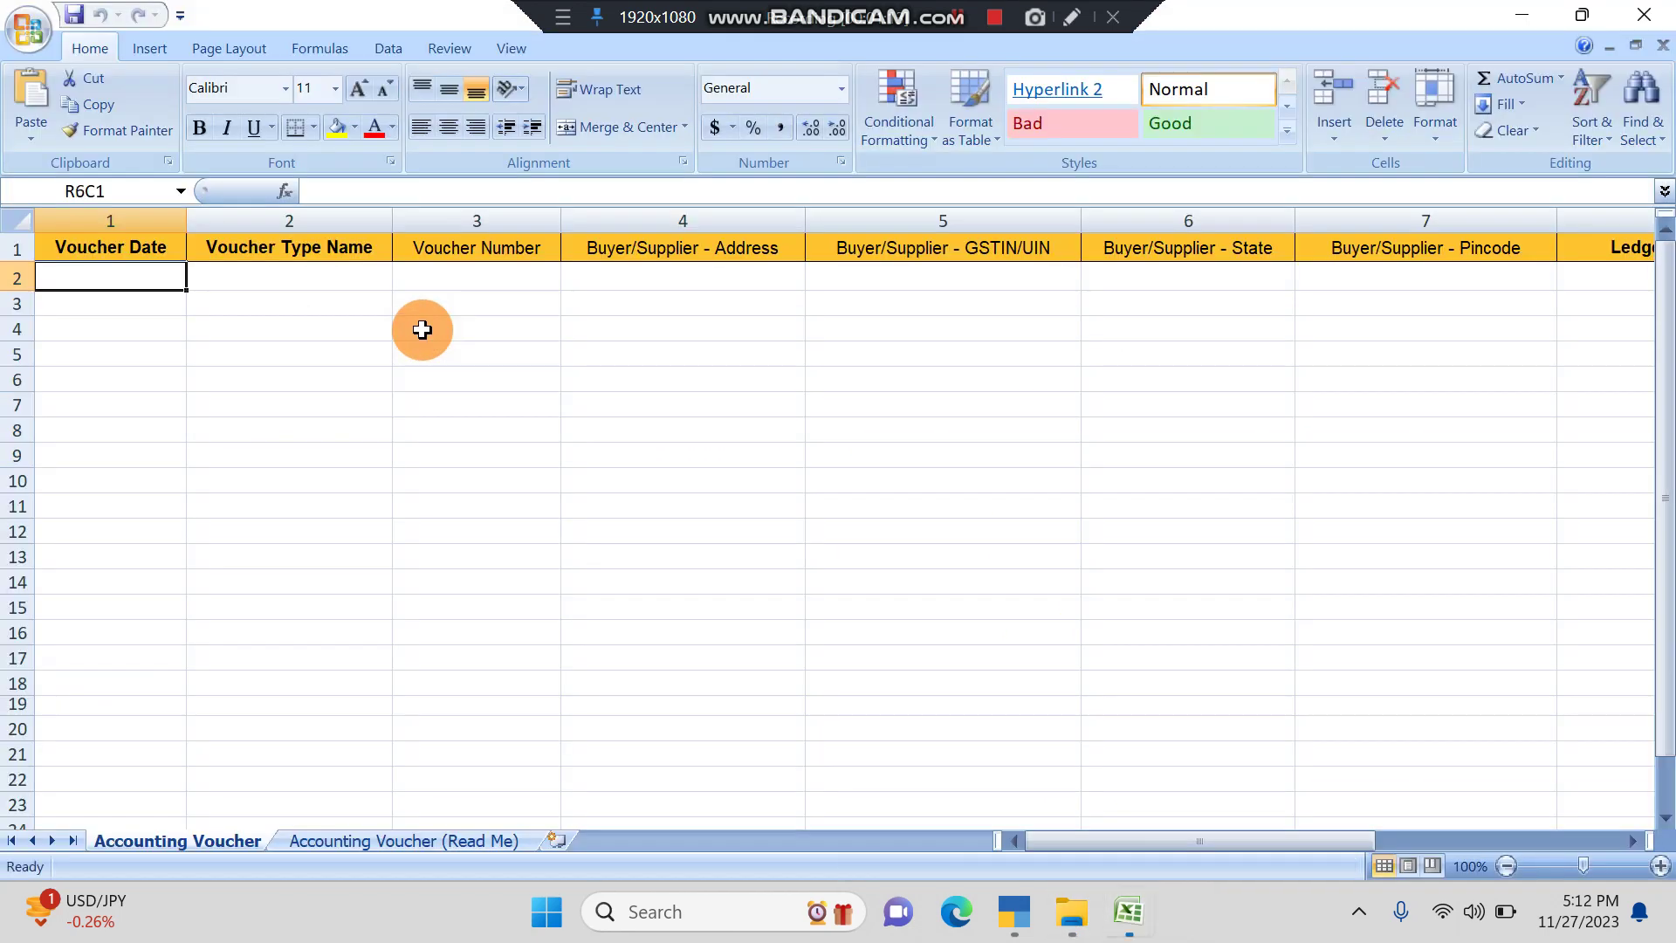
key(Up)
key(Up)
key(Up)
key(Up)
key(Up)
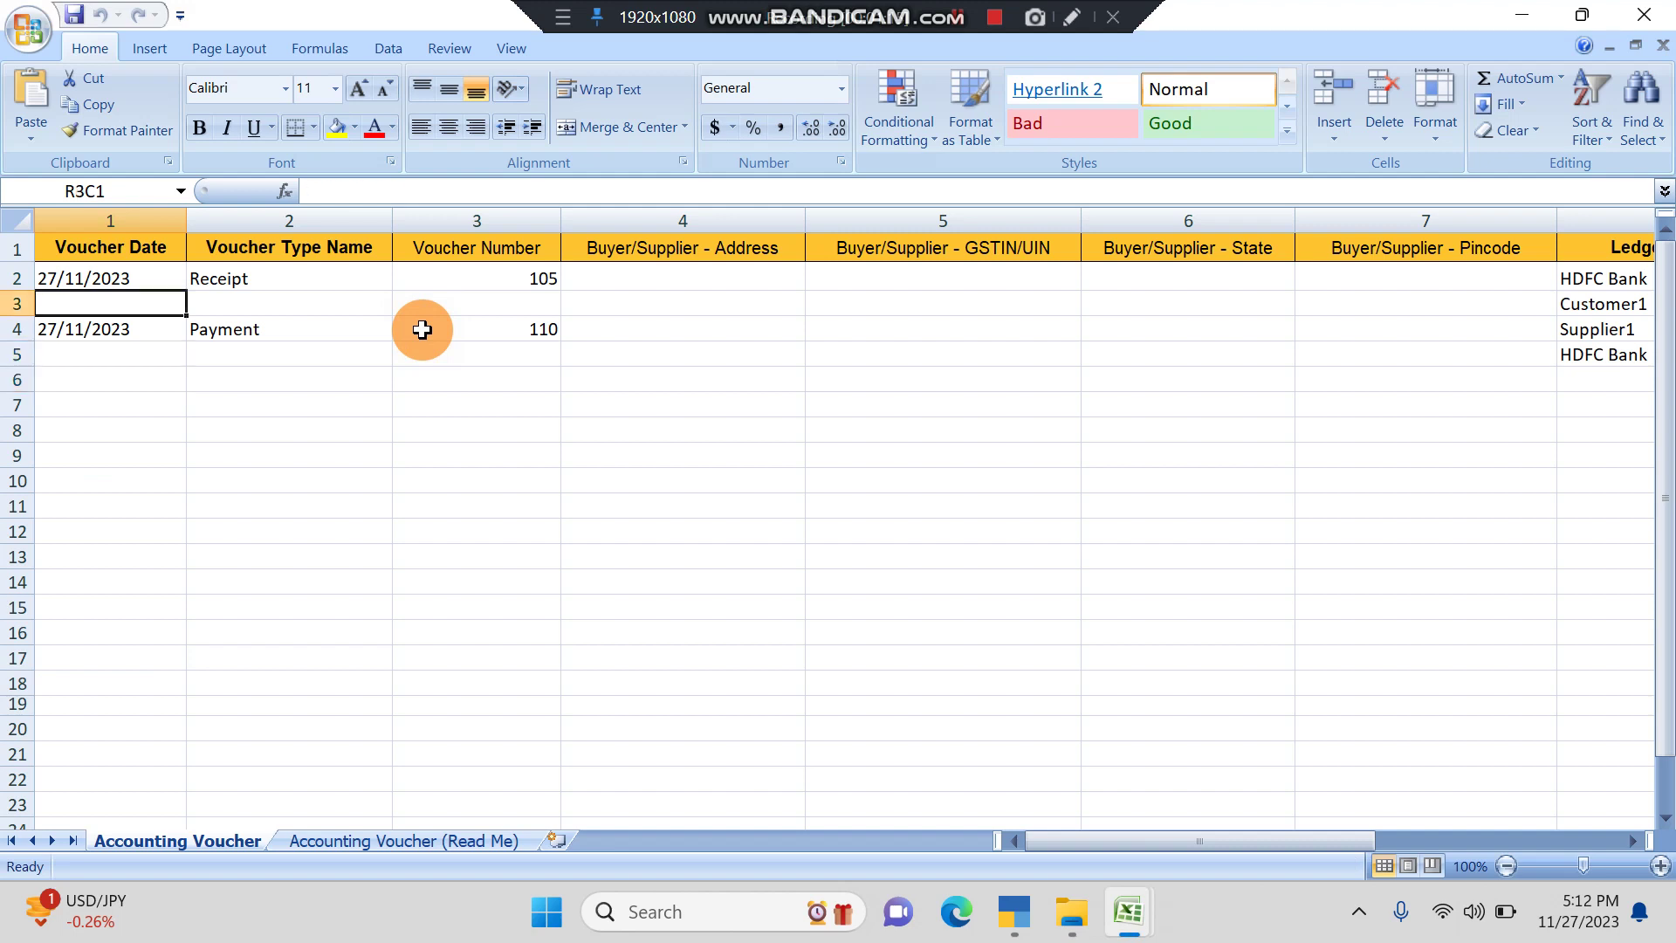
key(Down)
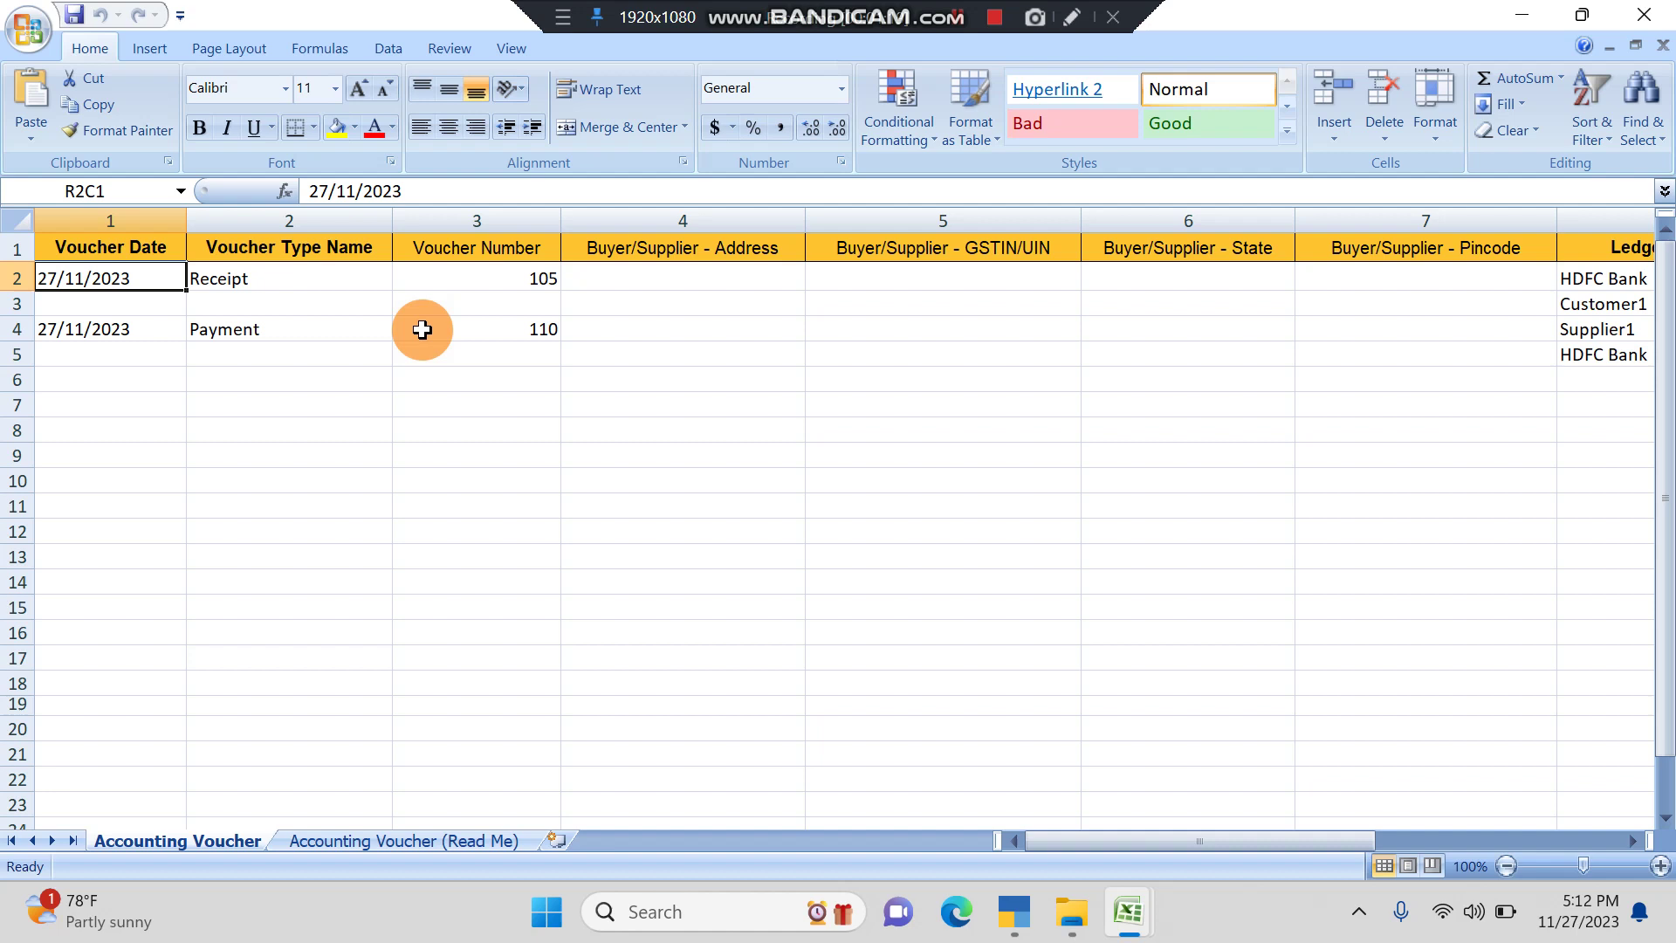
key(Right)
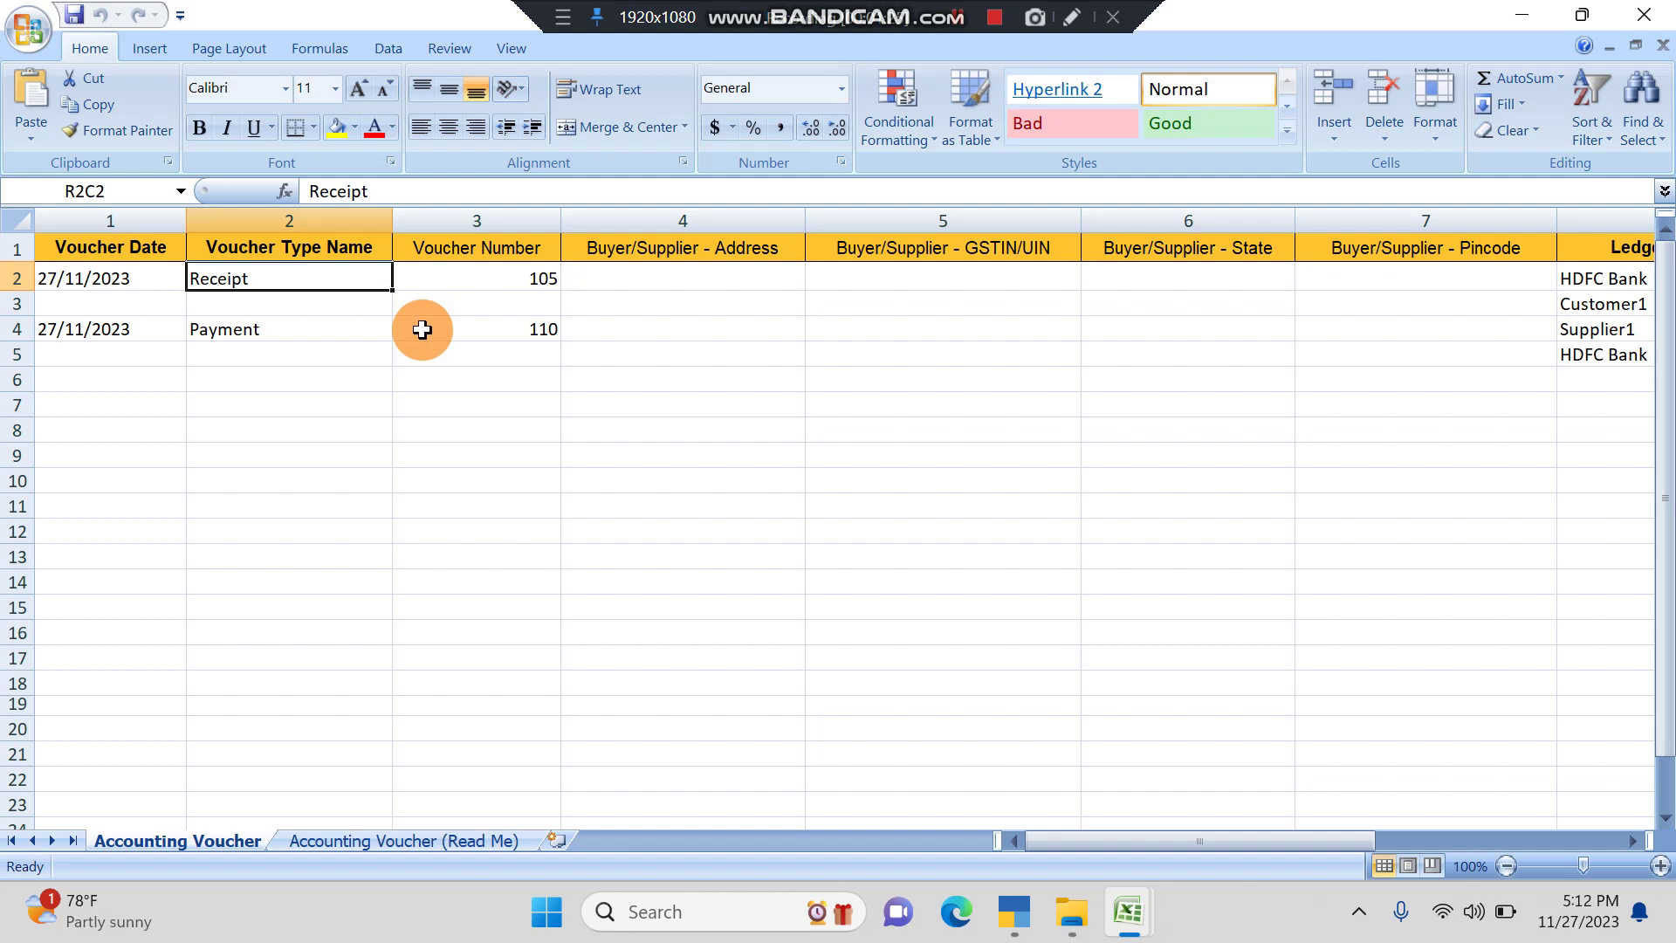
key(Right)
key(Right)
key(Right)
key(Right)
key(Right)
key(Right)
key(Right)
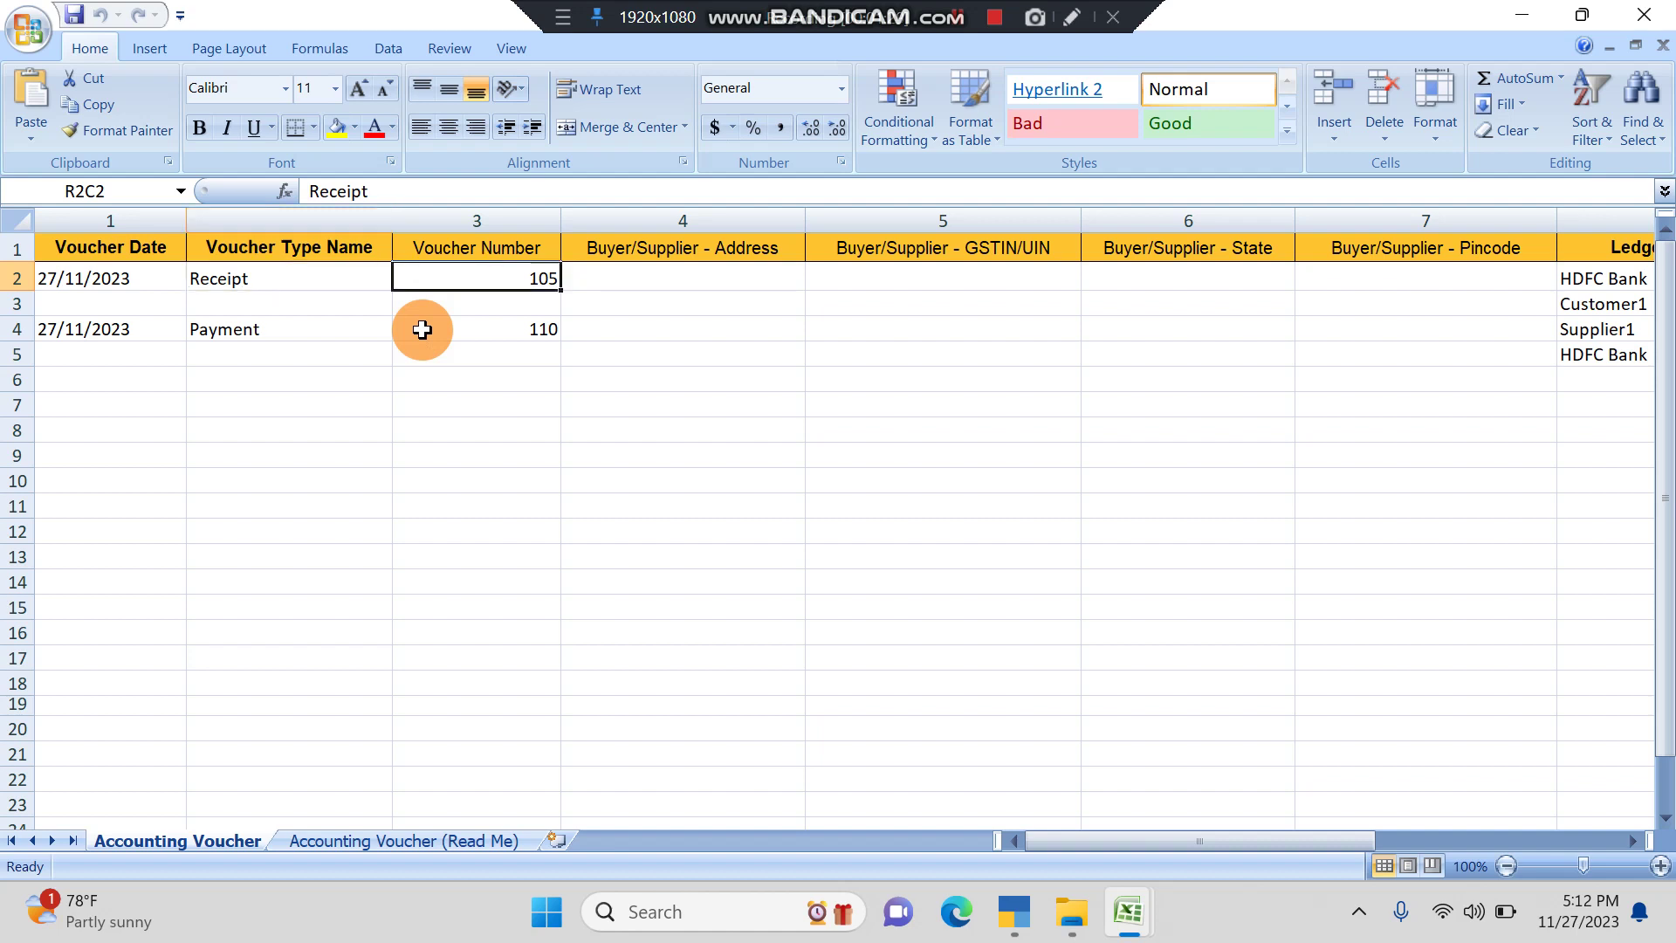
Check the receipt's ledger lines: HDFC Bank and Customer1 with amount 5000
key(Left)
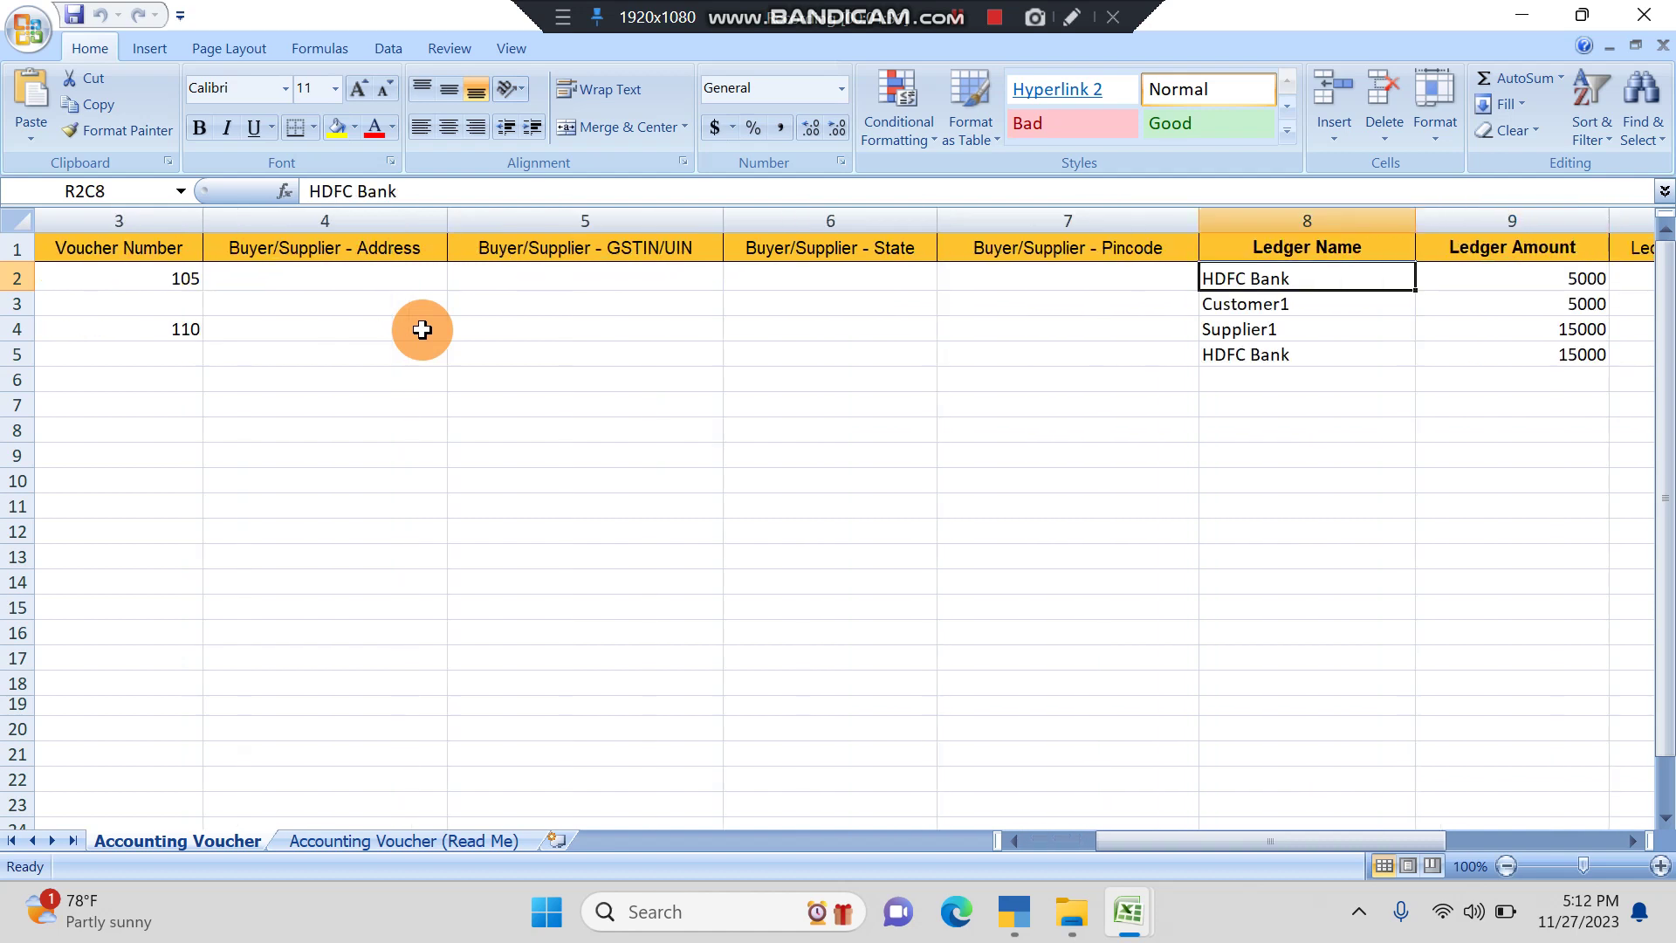
key(Down)
key(Up)
key(Right)
key(Right)
key(Right)
key(Left)
key(Left)
key(Left)
key(Left)
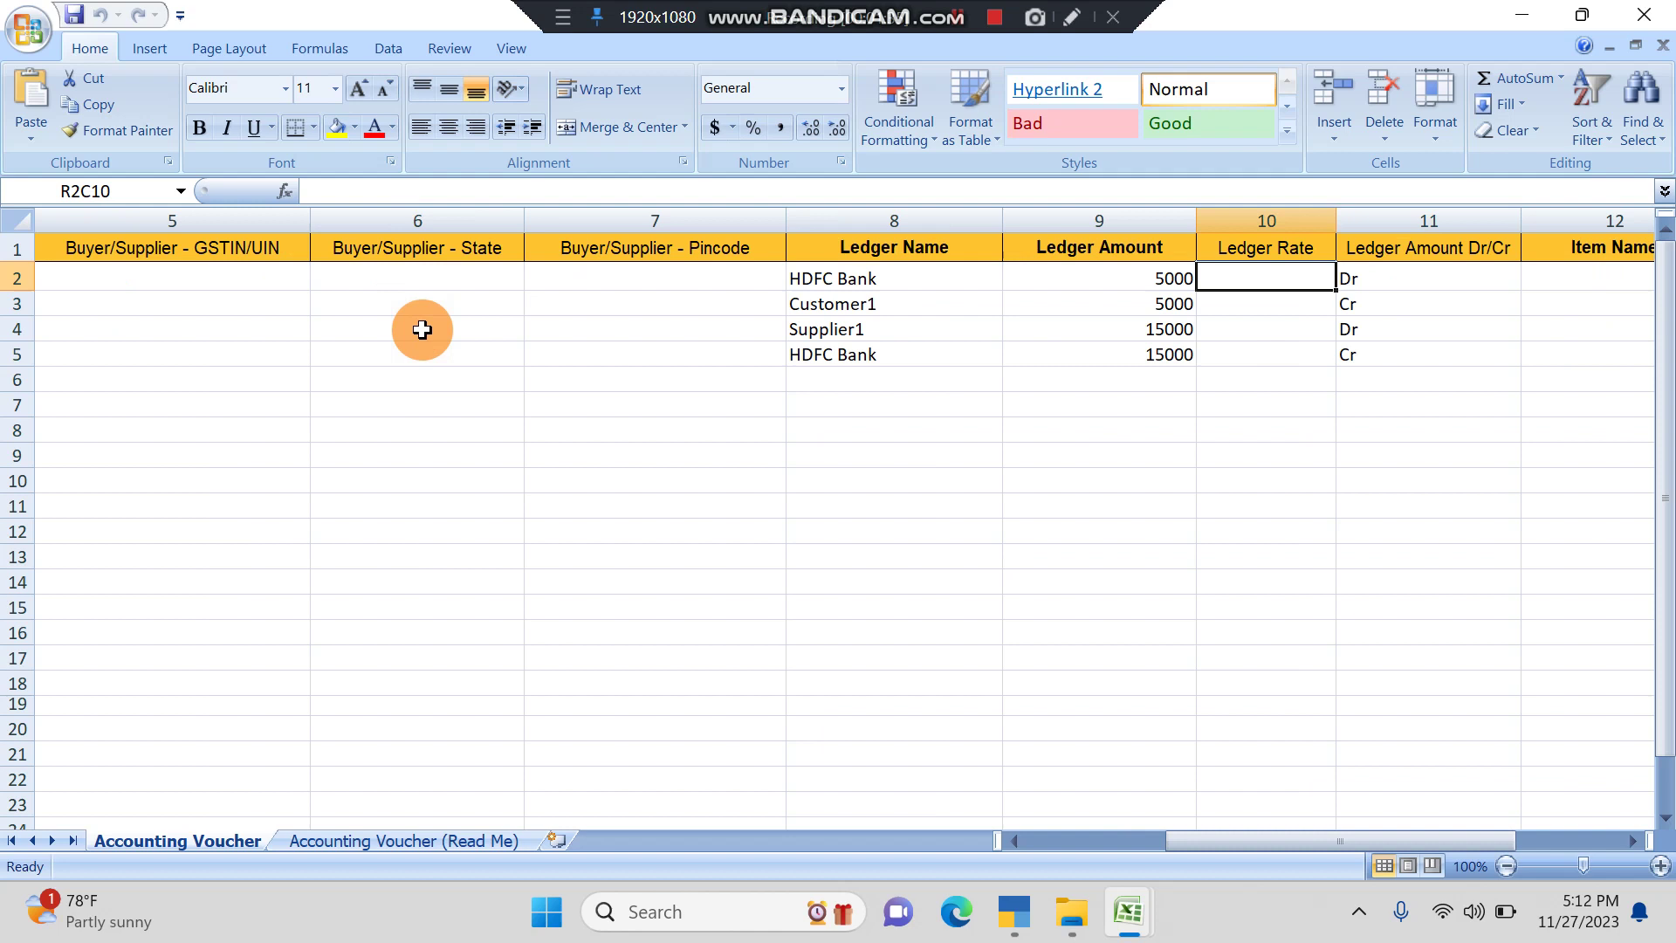
key(Right)
key(Down)
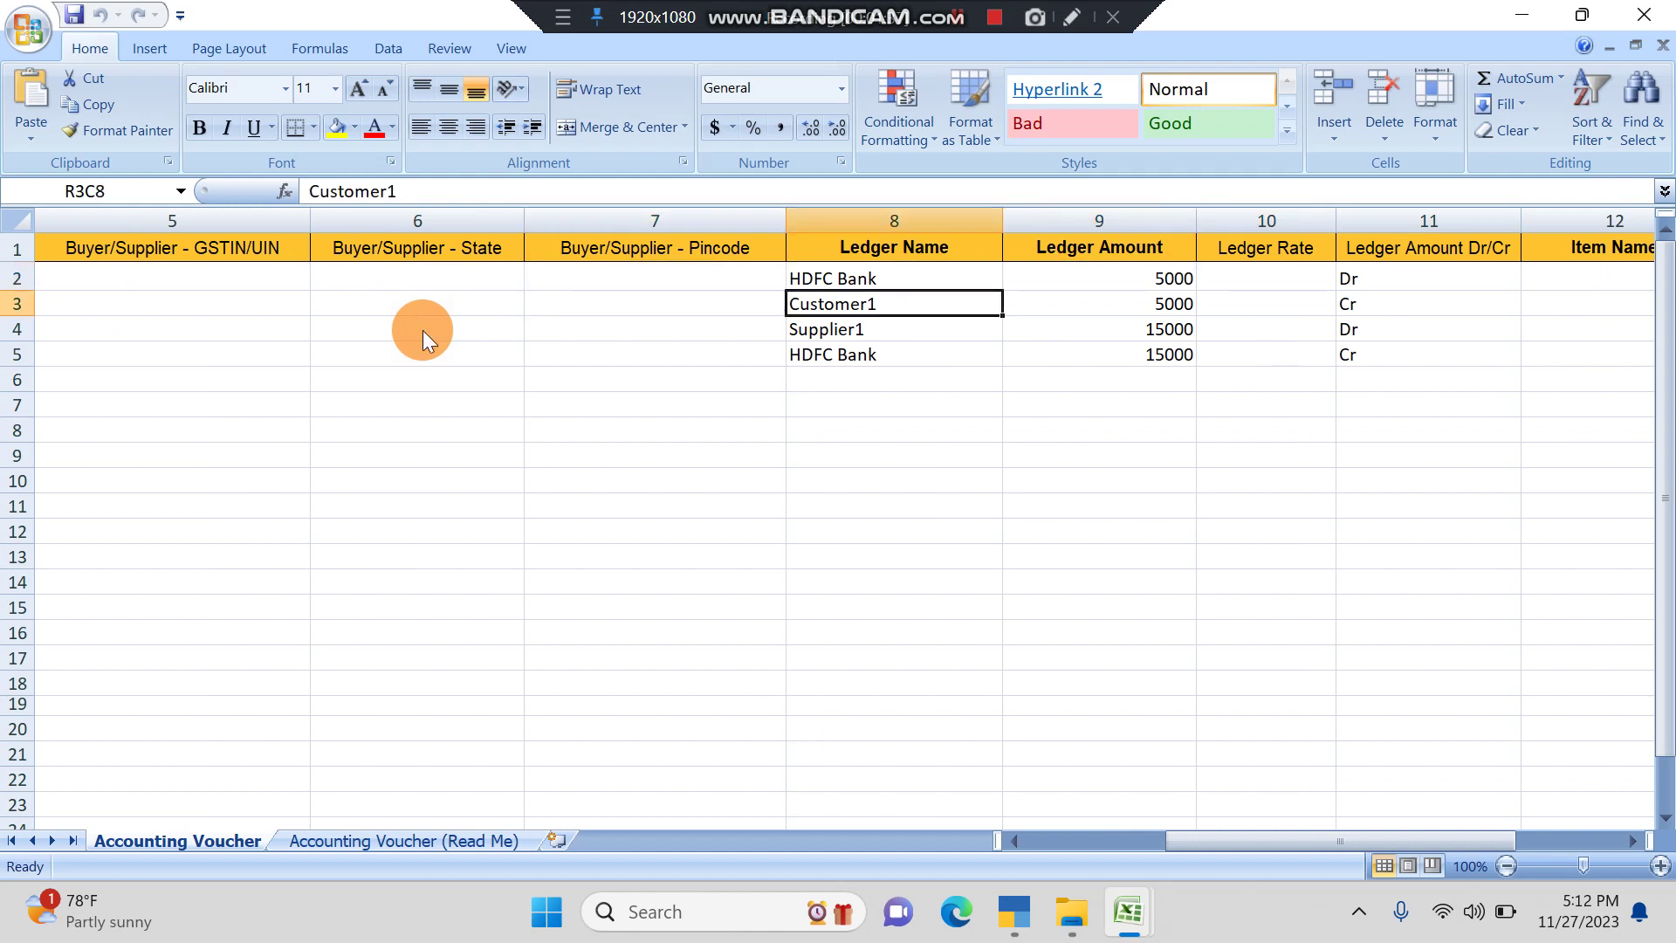
key(Right)
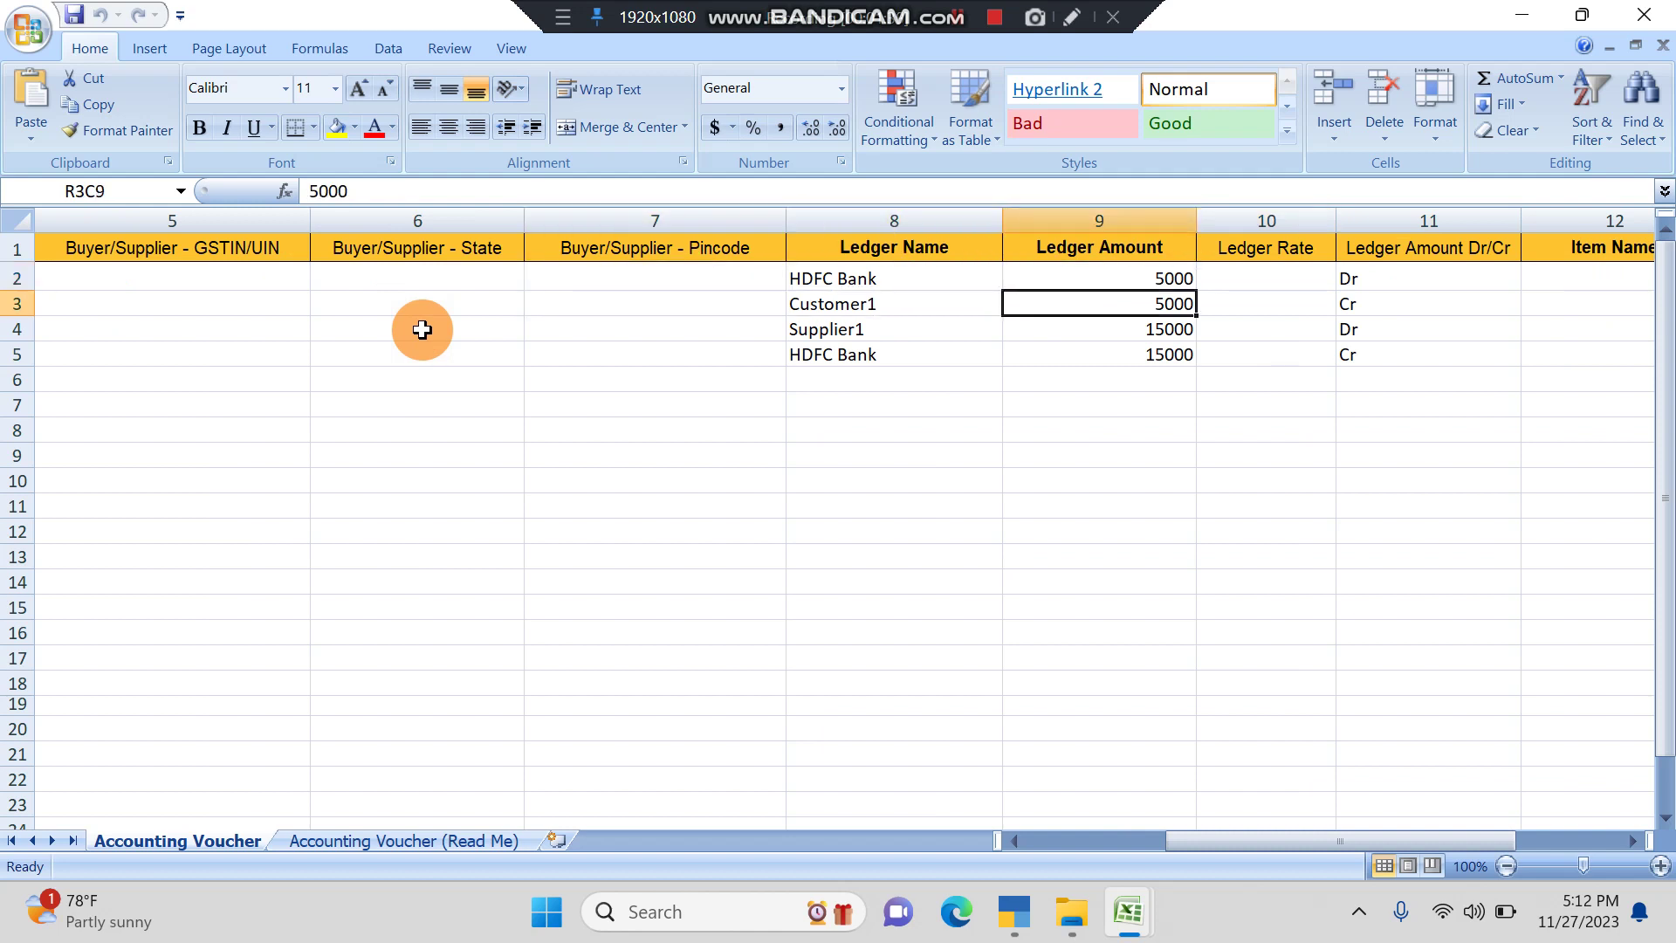
Check the payment's ledger lines: Supplier1 and HDFC Bank, both 15000
key(Down)
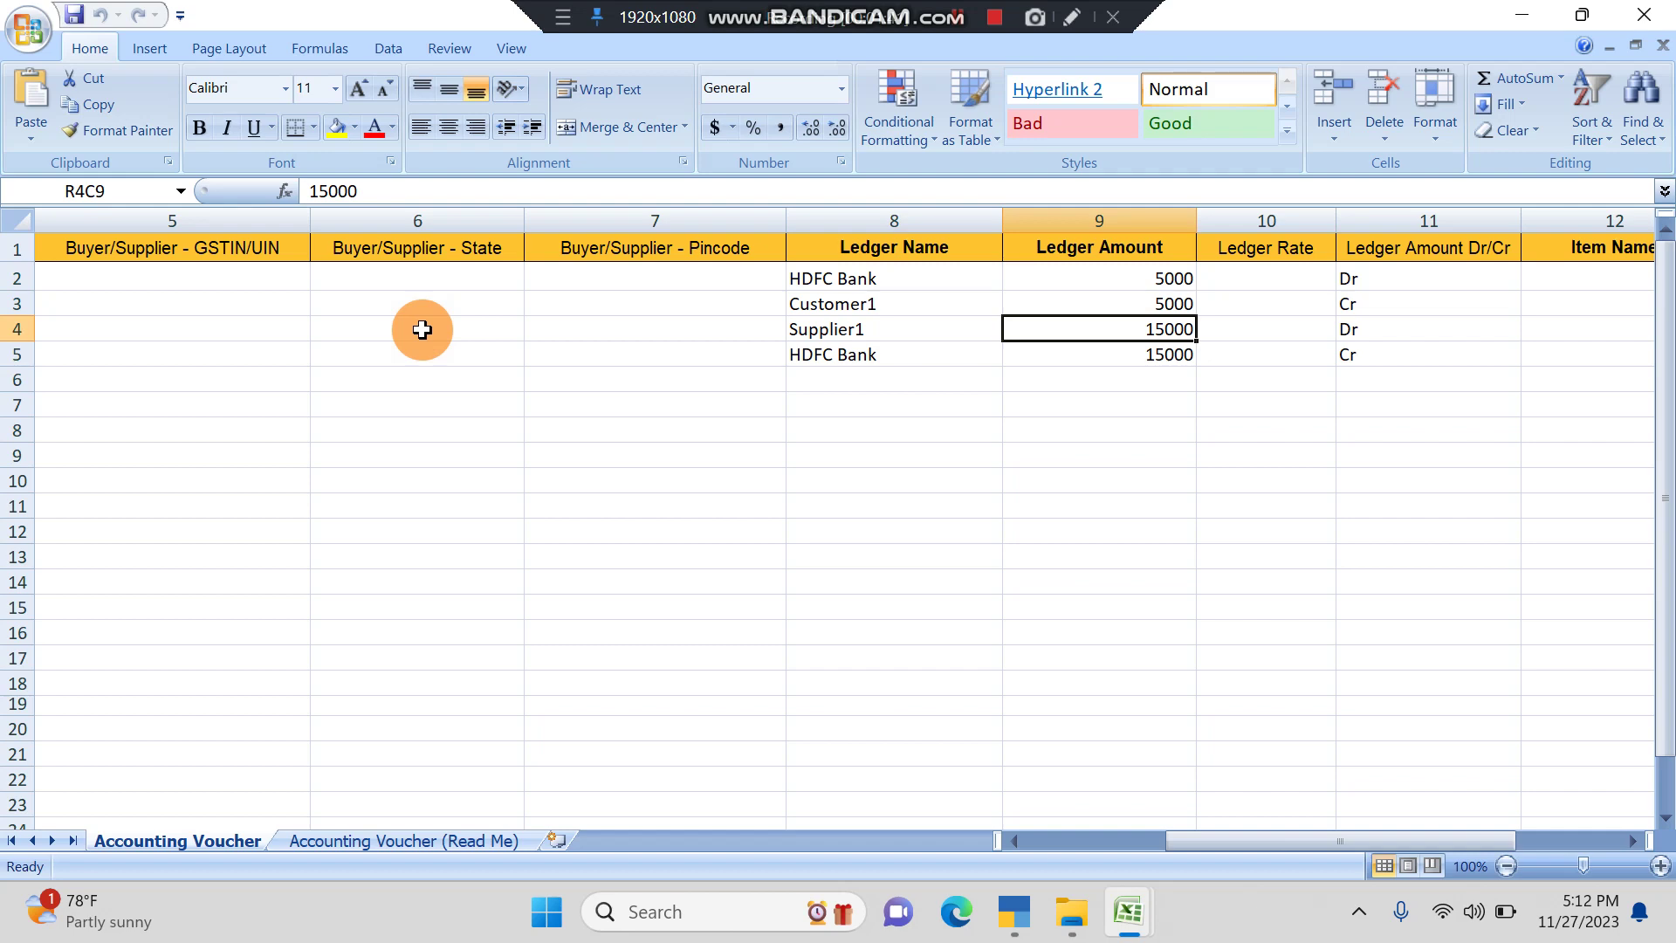
key(Left)
key(Right)
key(Left)
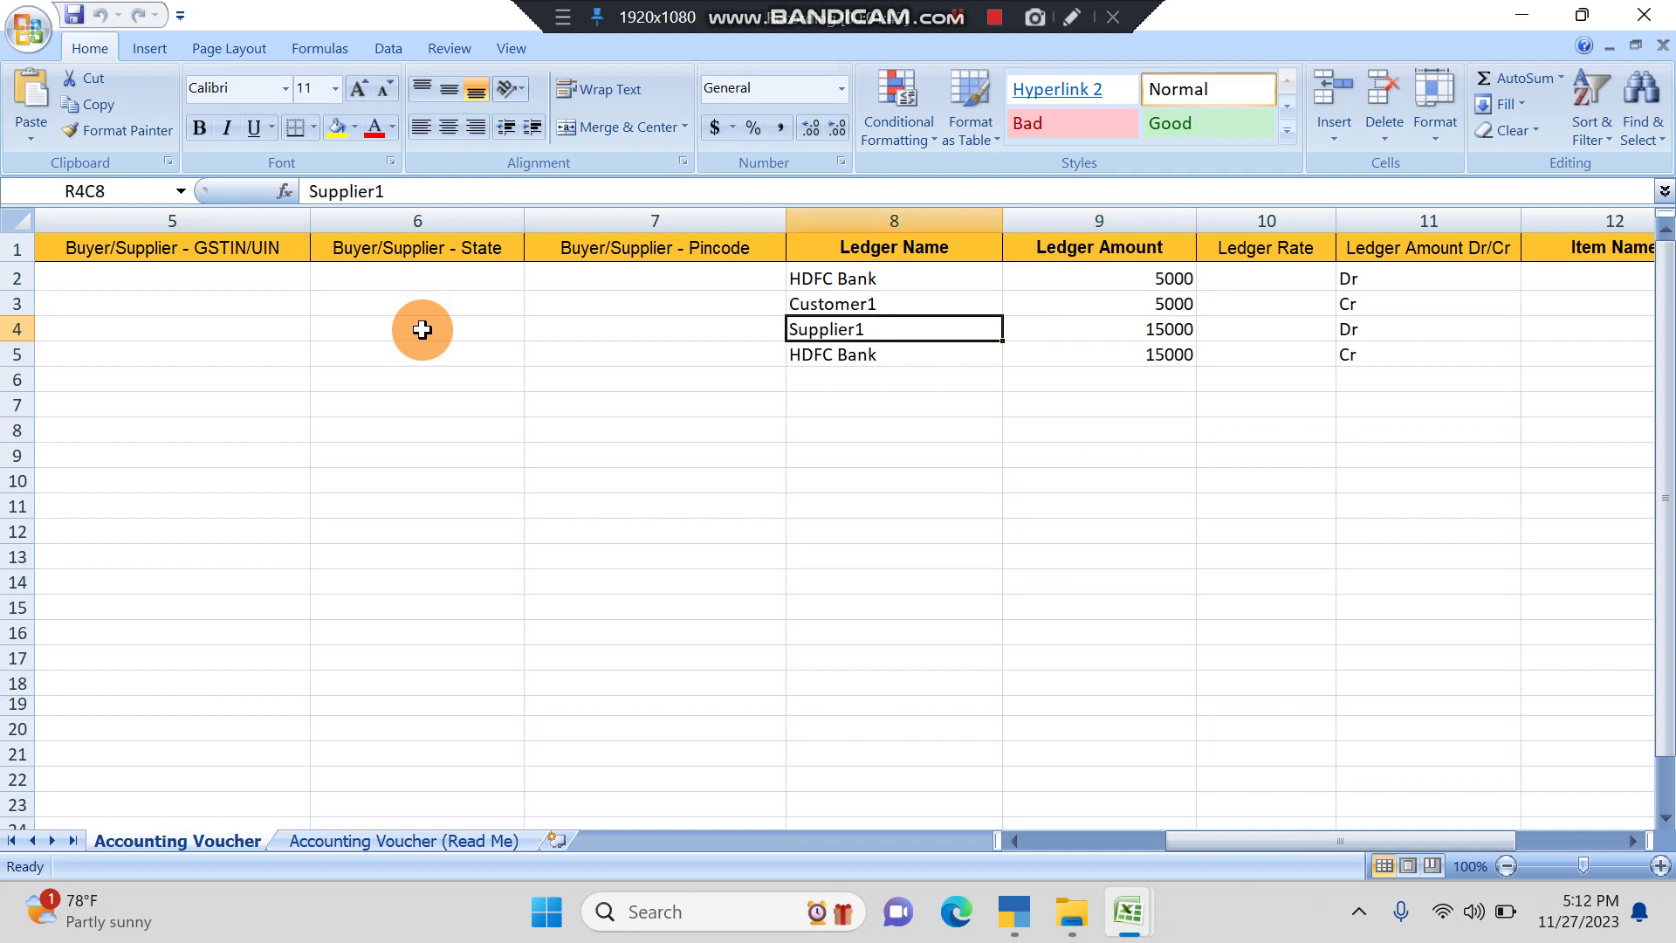
key(Left)
key(Home)
key(Right)
key(Right)
key(Right)
key(Right)
key(Right)
key(Right)
key(Right)
key(Right)
key(Right)
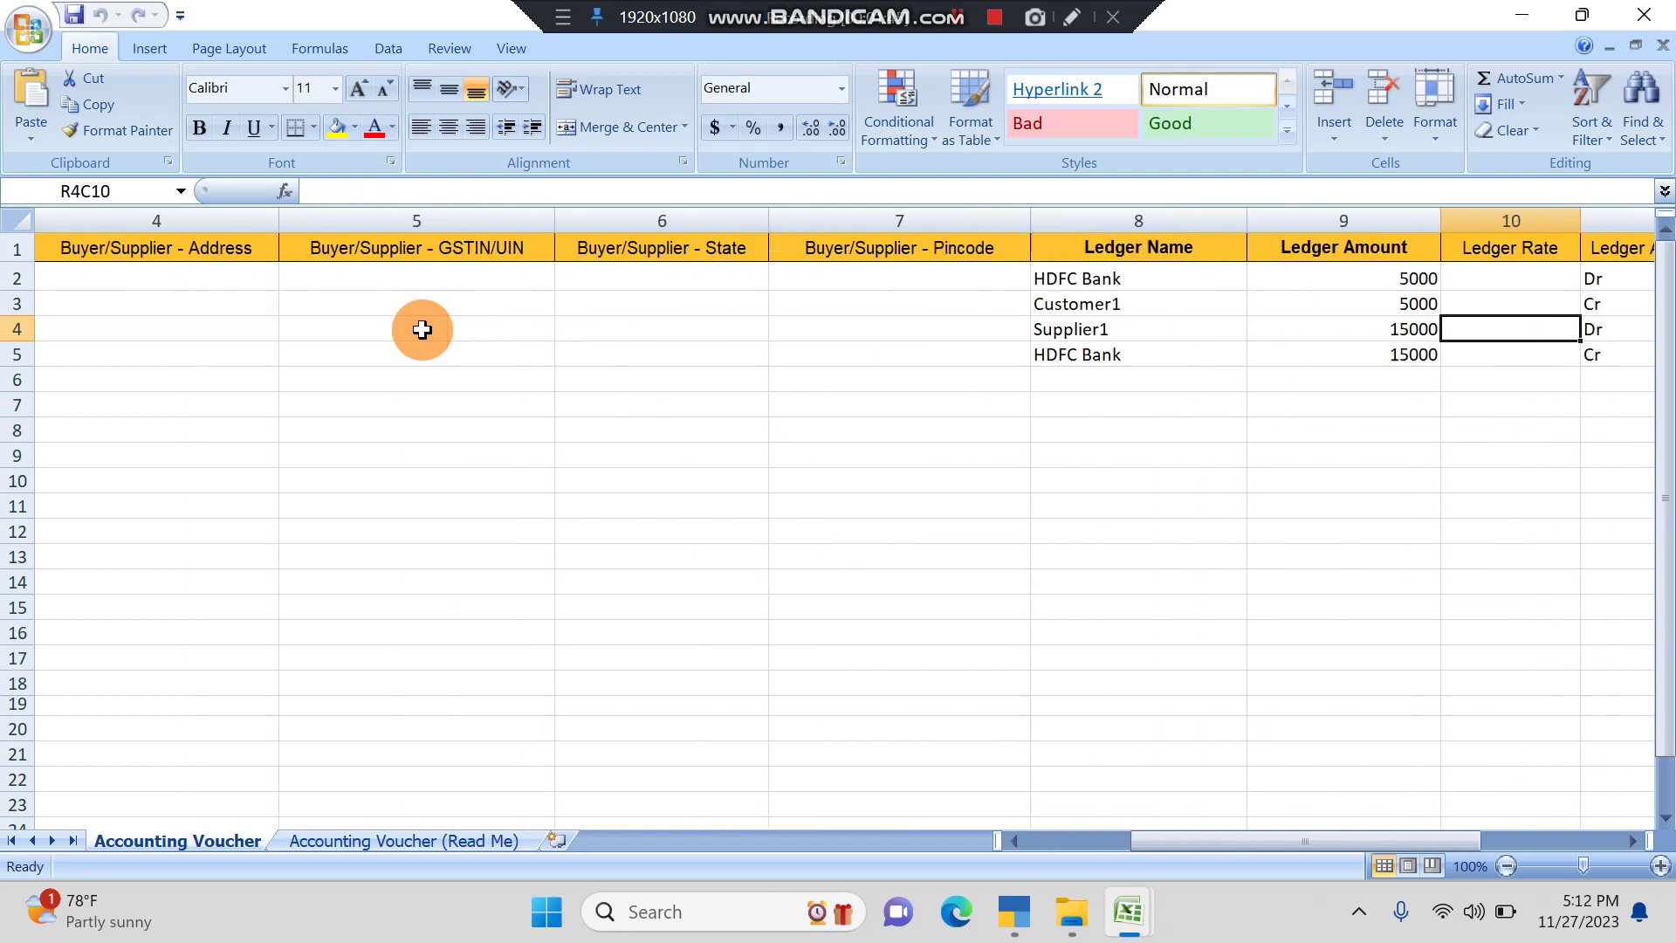
key(Right)
key(Left)
key(Left)
key(Left)
key(Down)
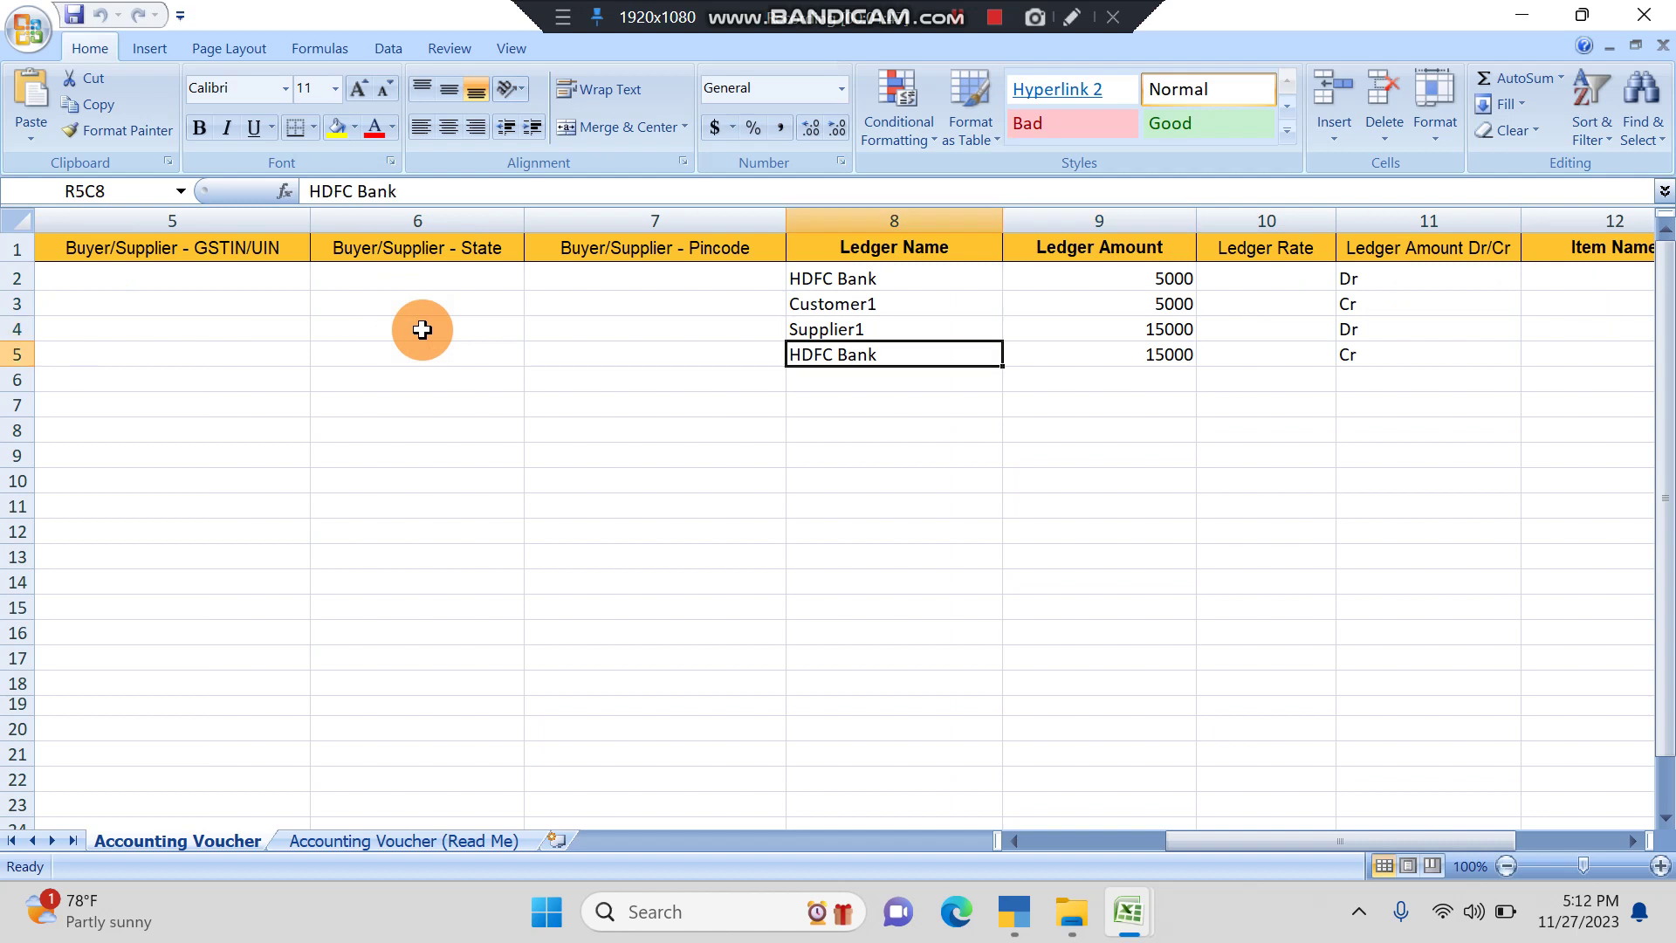
key(Right)
key(Up)
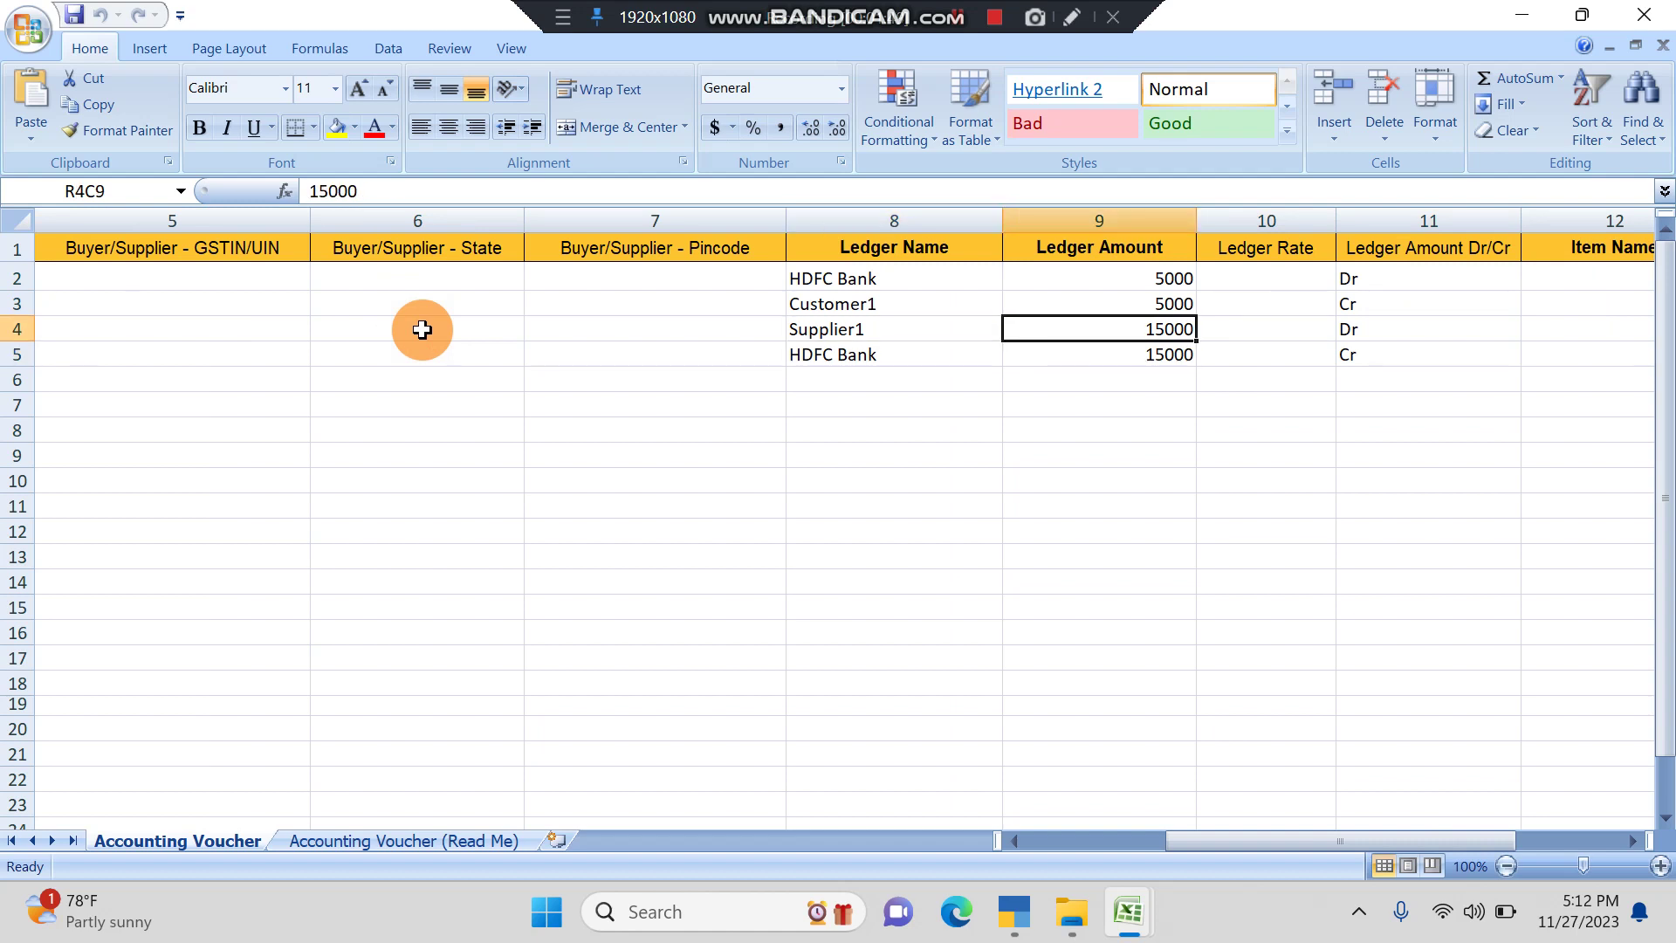
key(Down)
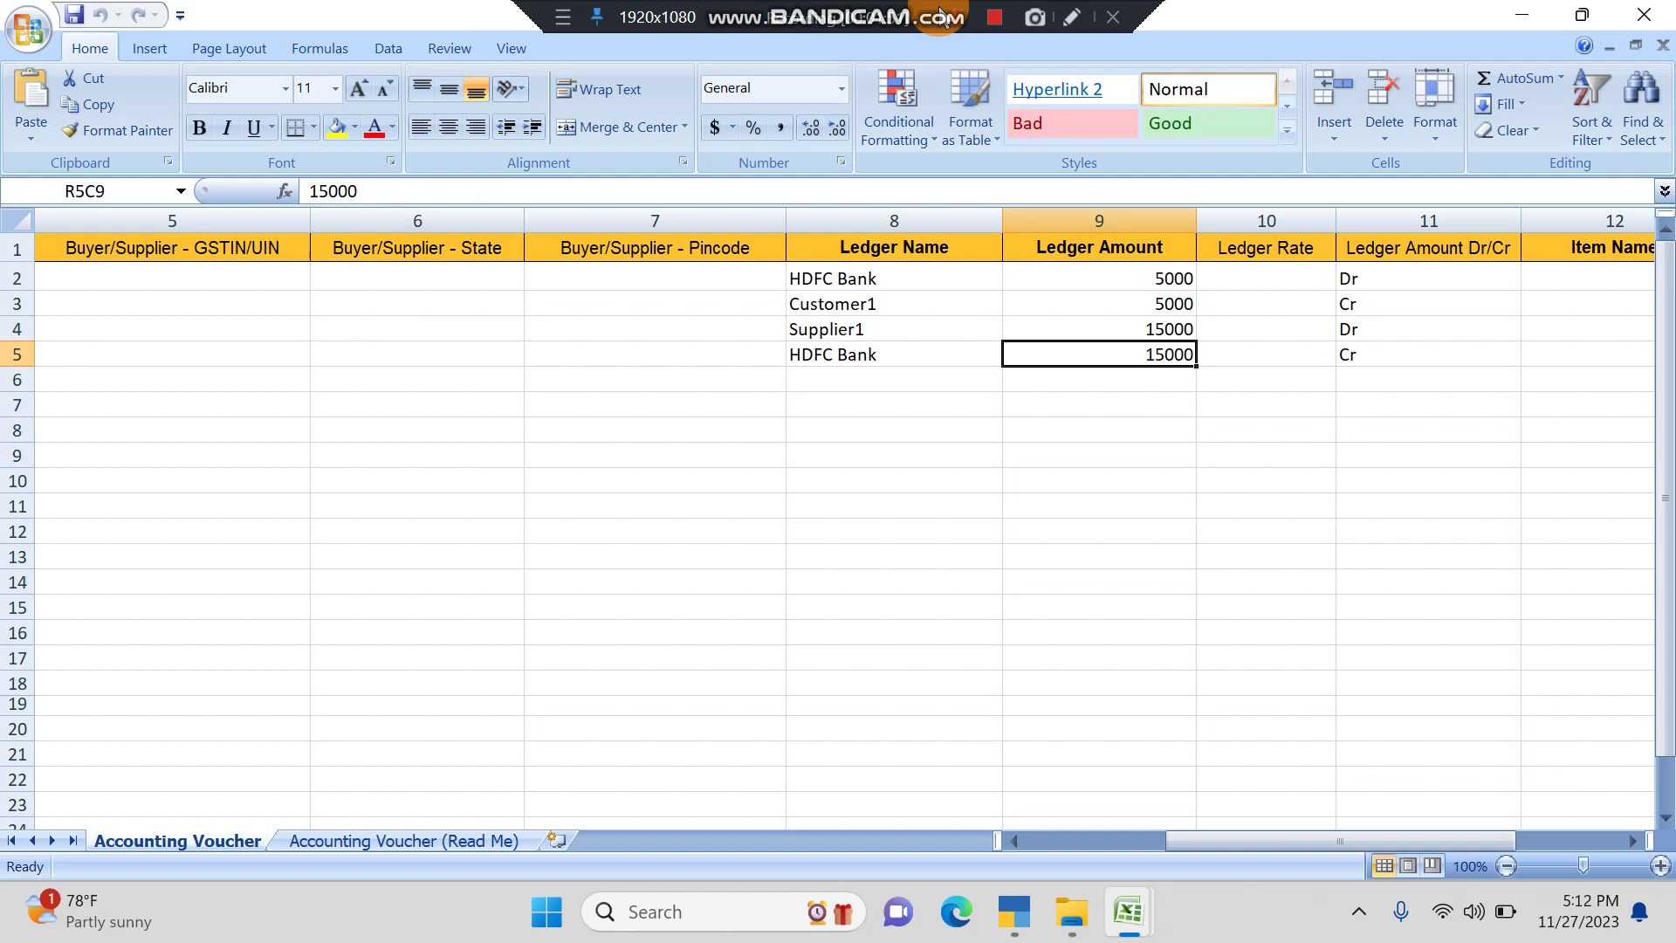
Check the last row's Cr side and item columns, then close the workbook and Excel
click(942, 17)
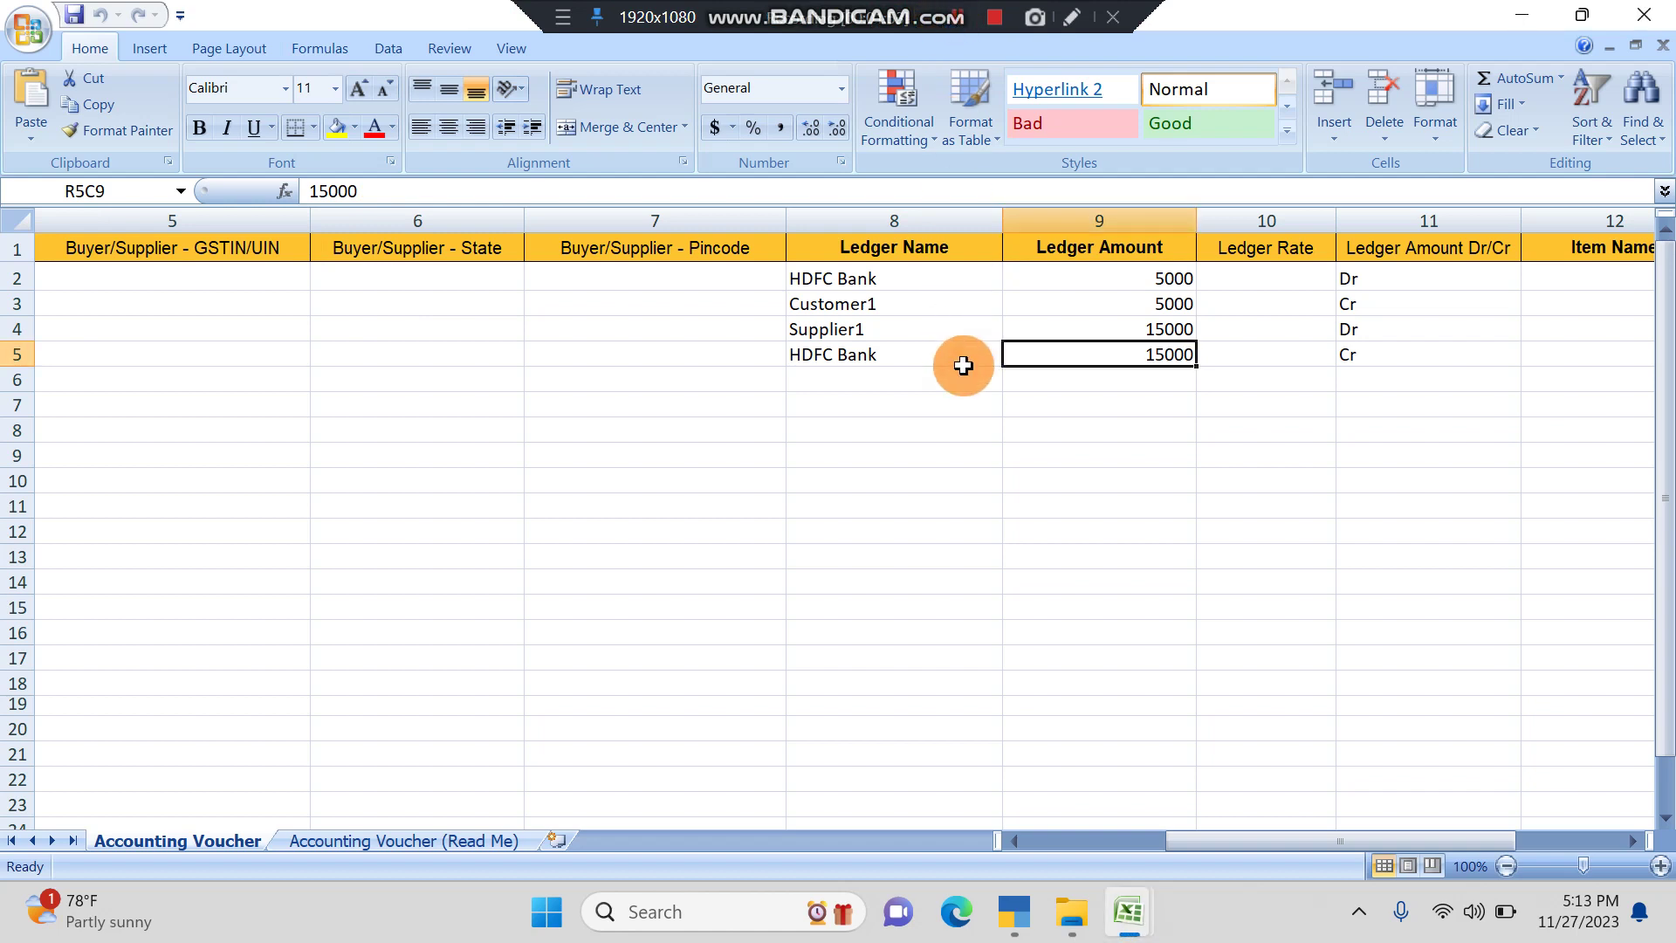
key(Right)
key(Right)
key(Right)
key(Right)
key(Right)
key(Right)
key(Right)
key(Right)
key(Right)
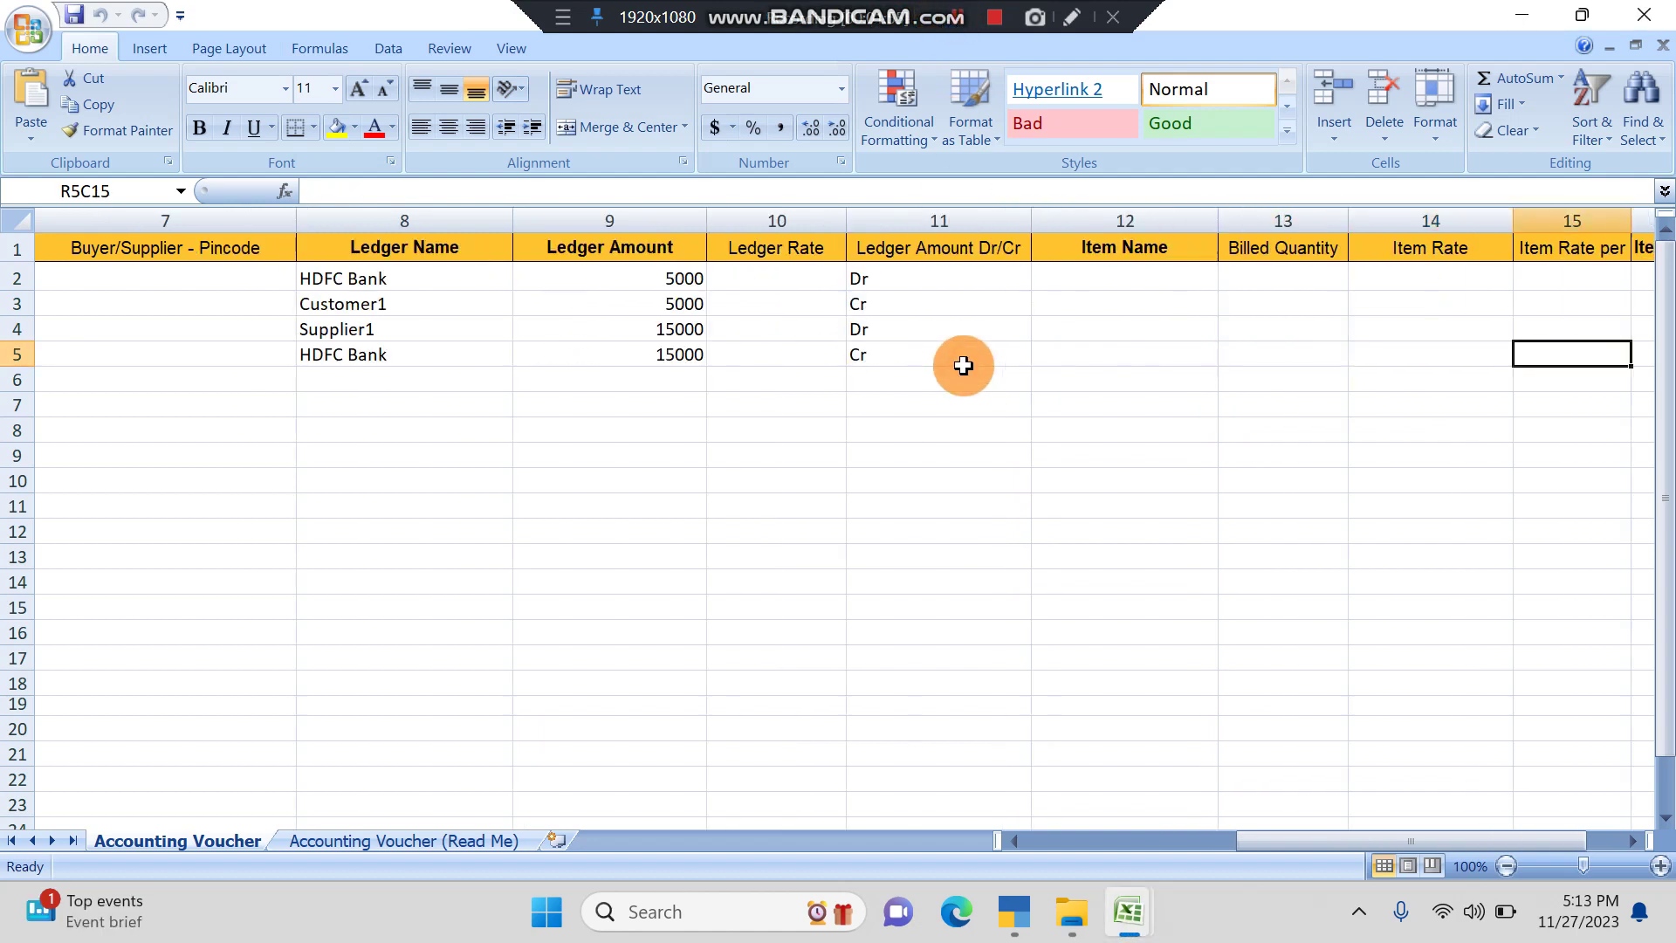
key(Left)
key(Left)
key(Left)
key(Left)
key(Left)
key(Left)
key(Left)
key(Left)
key(Left)
key(Left)
key(Left)
key(Left)
key(Left)
key(Left)
key(Left)
key(Left)
key(Left)
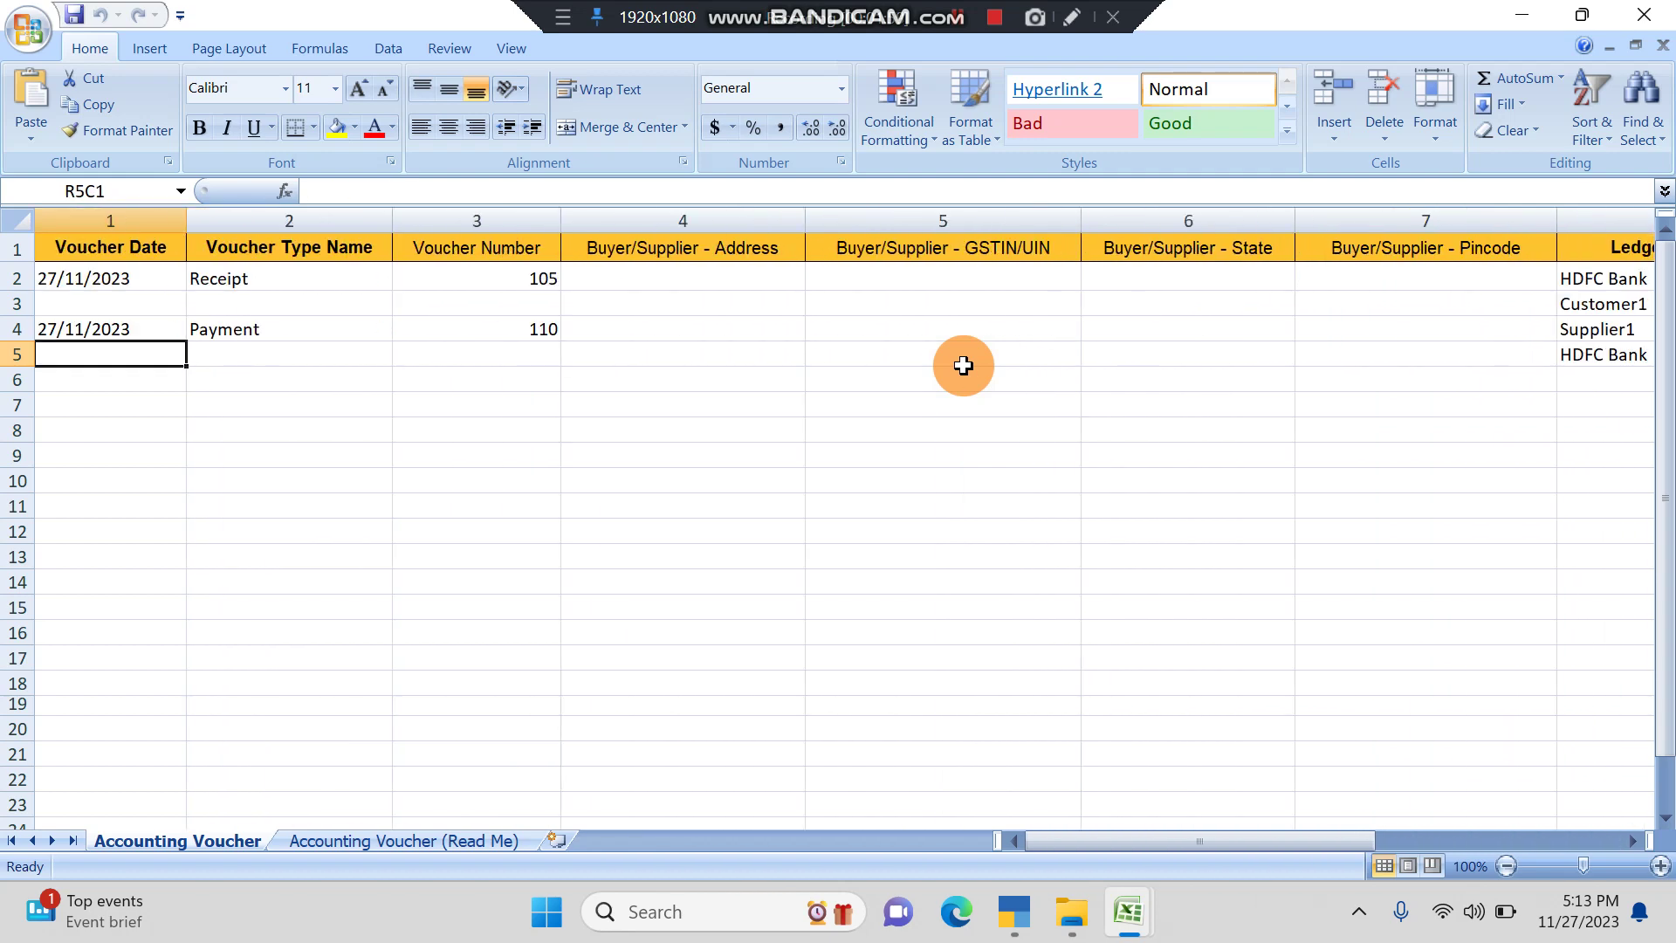
key(Right)
key(Right)
key(Right)
key(Right)
key(Right)
key(Right)
key(Right)
key(Right)
key(Right)
key(Right)
key(Right)
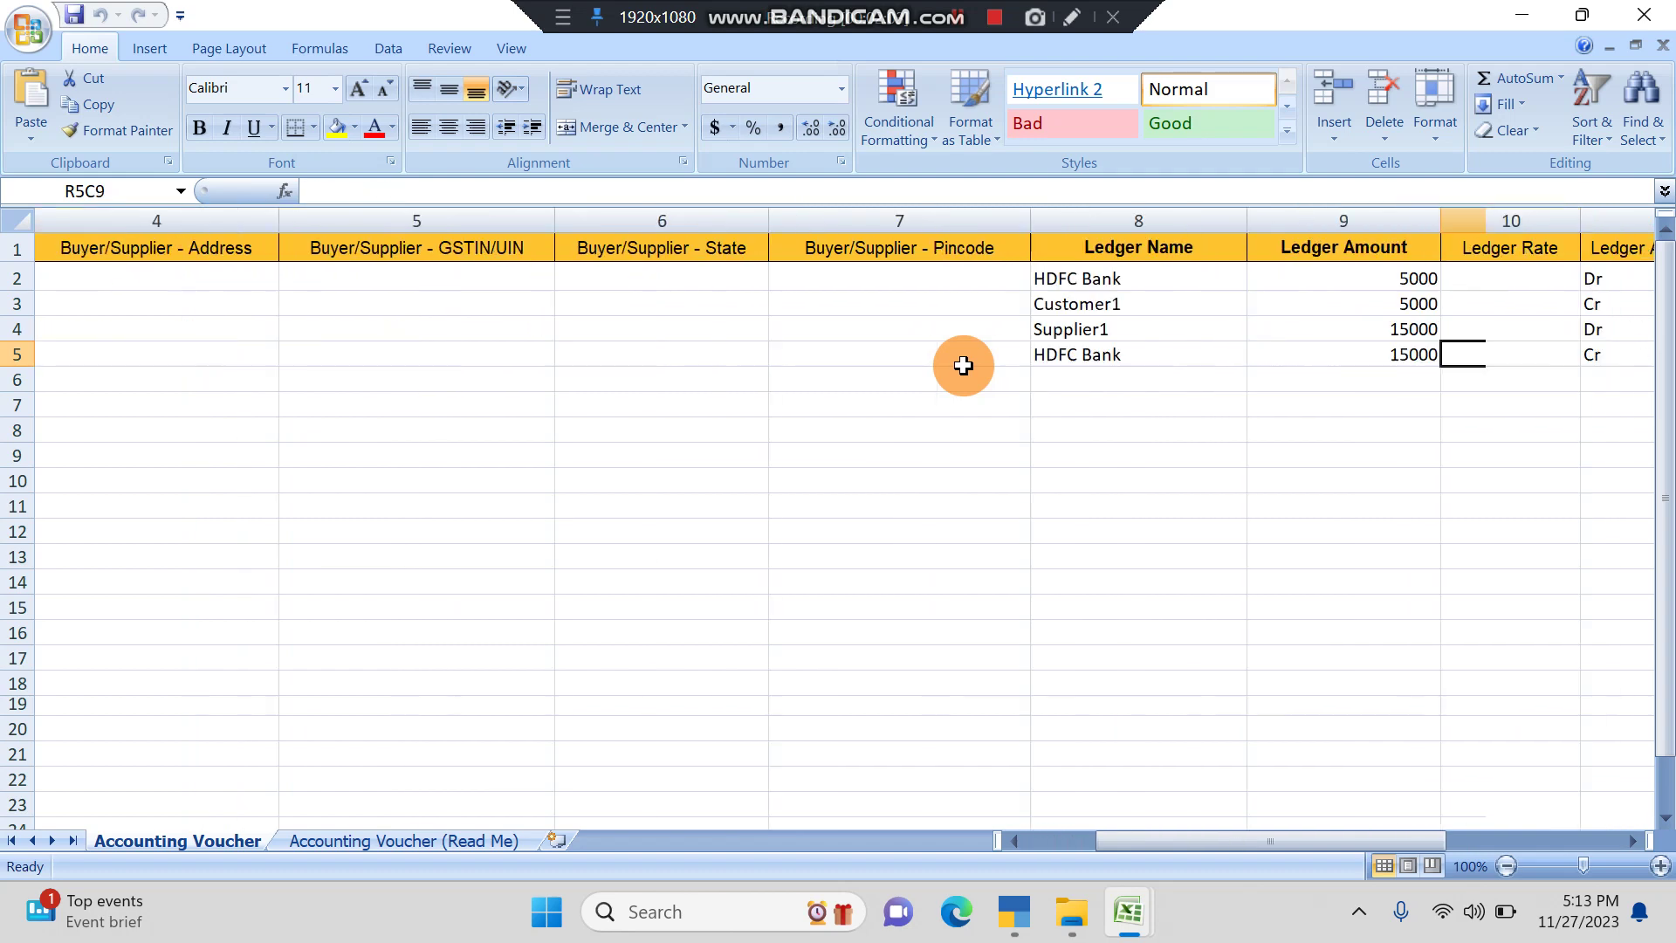
key(Right)
key(Right)
key(Right)
key(Right)
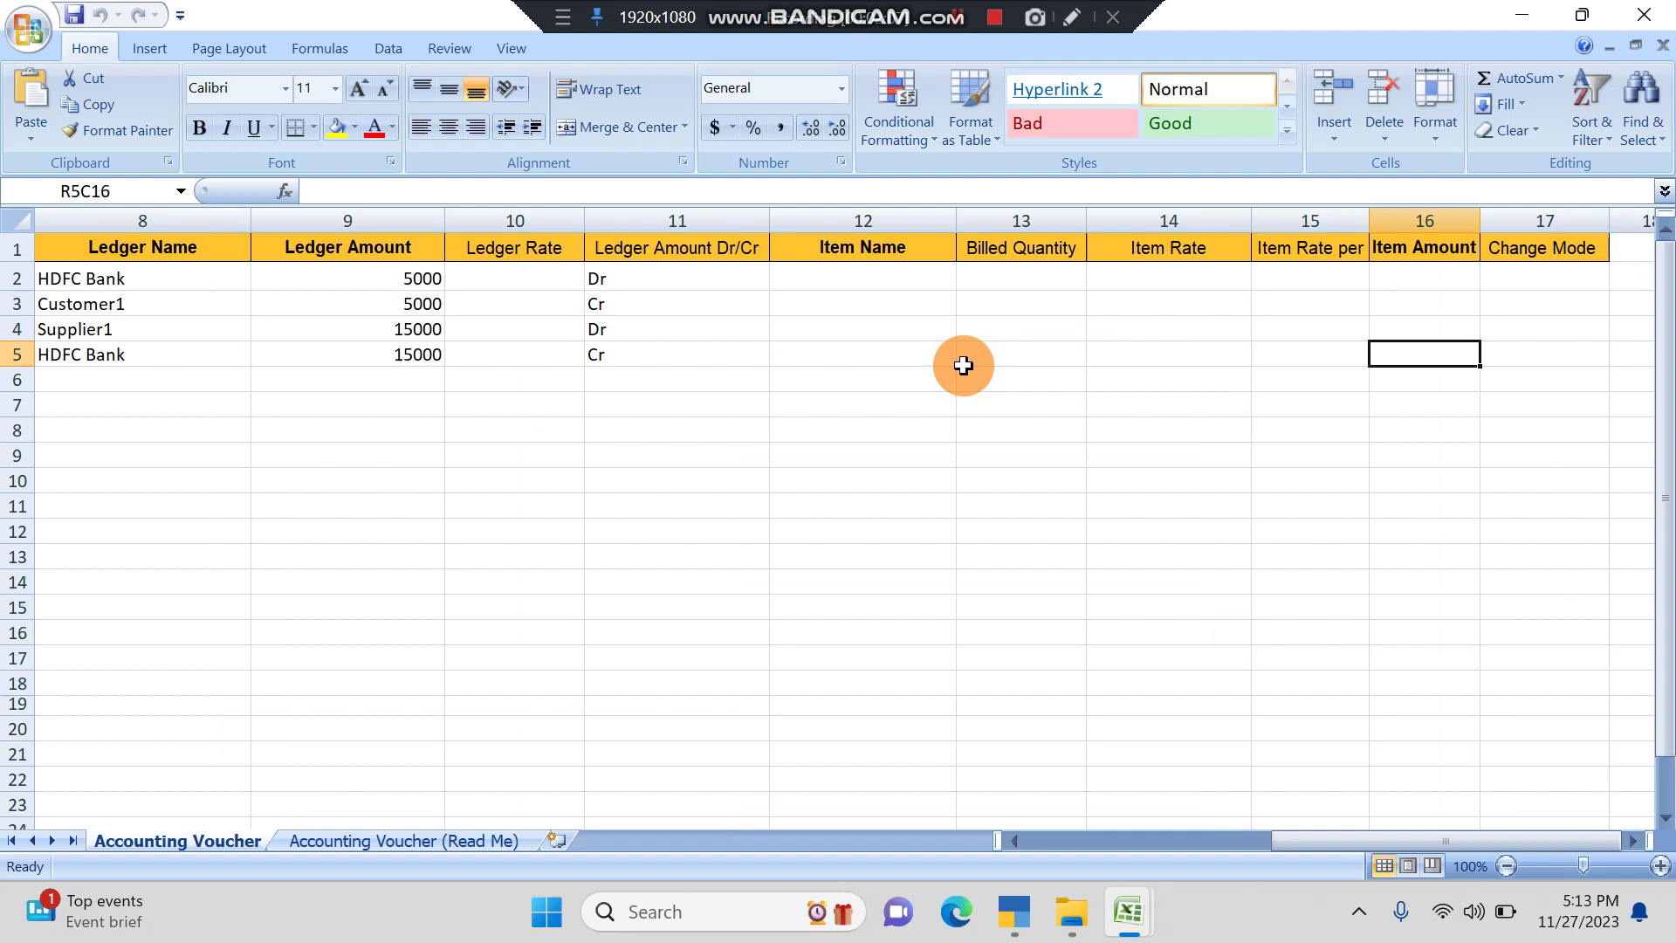
click(1641, 17)
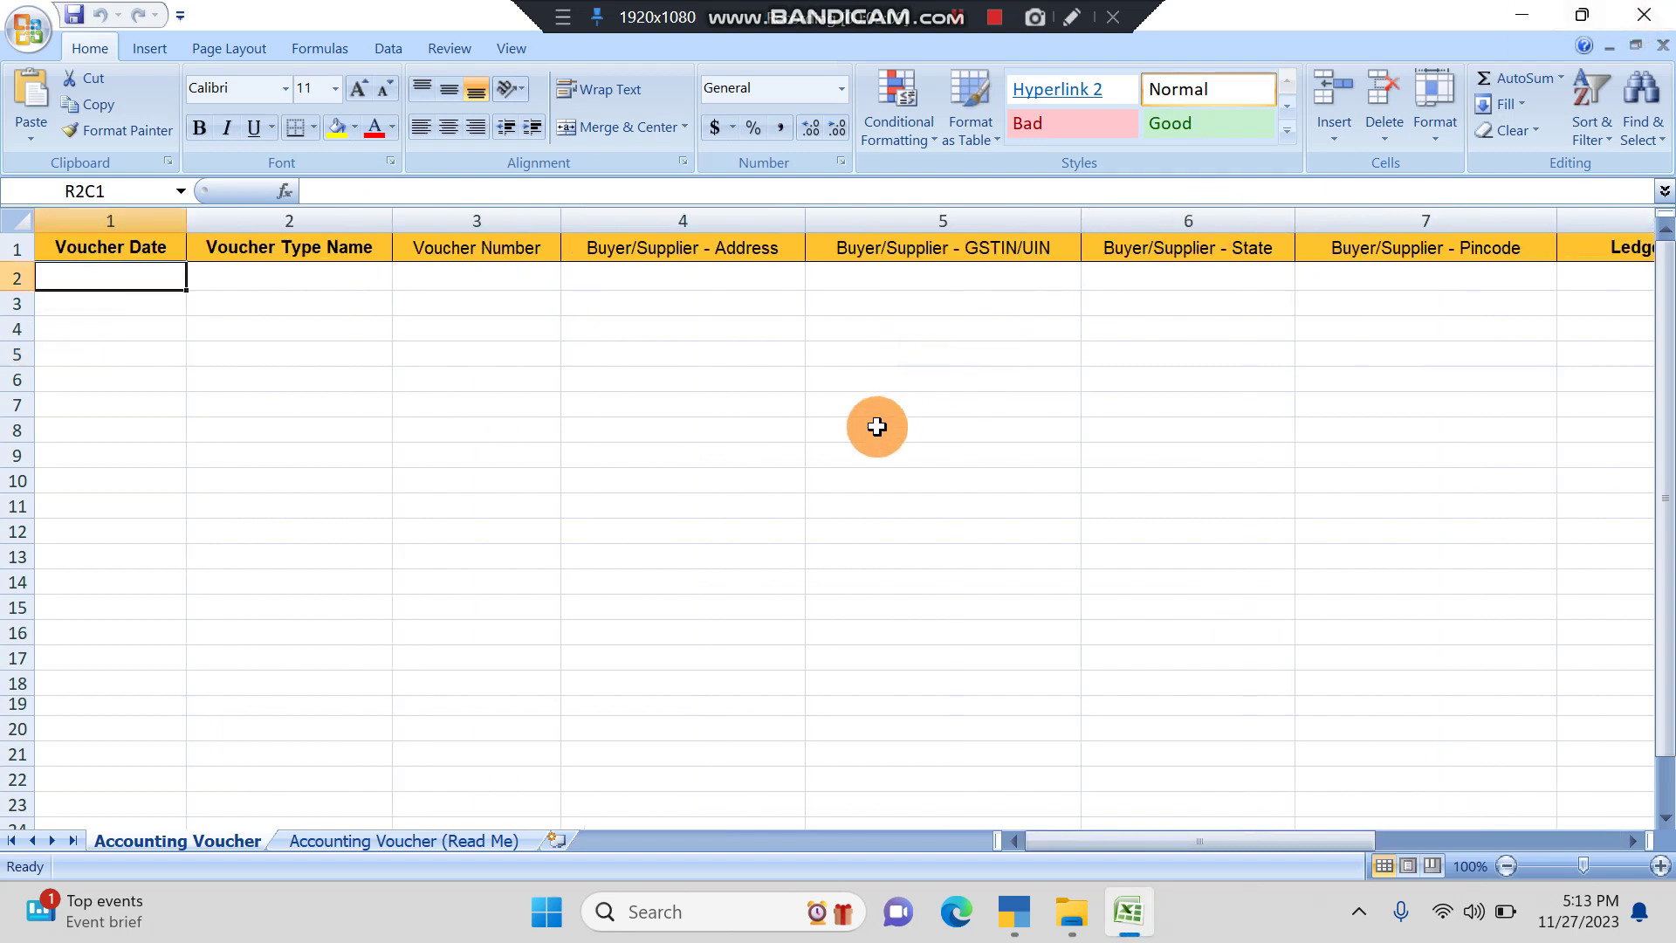
click(1641, 13)
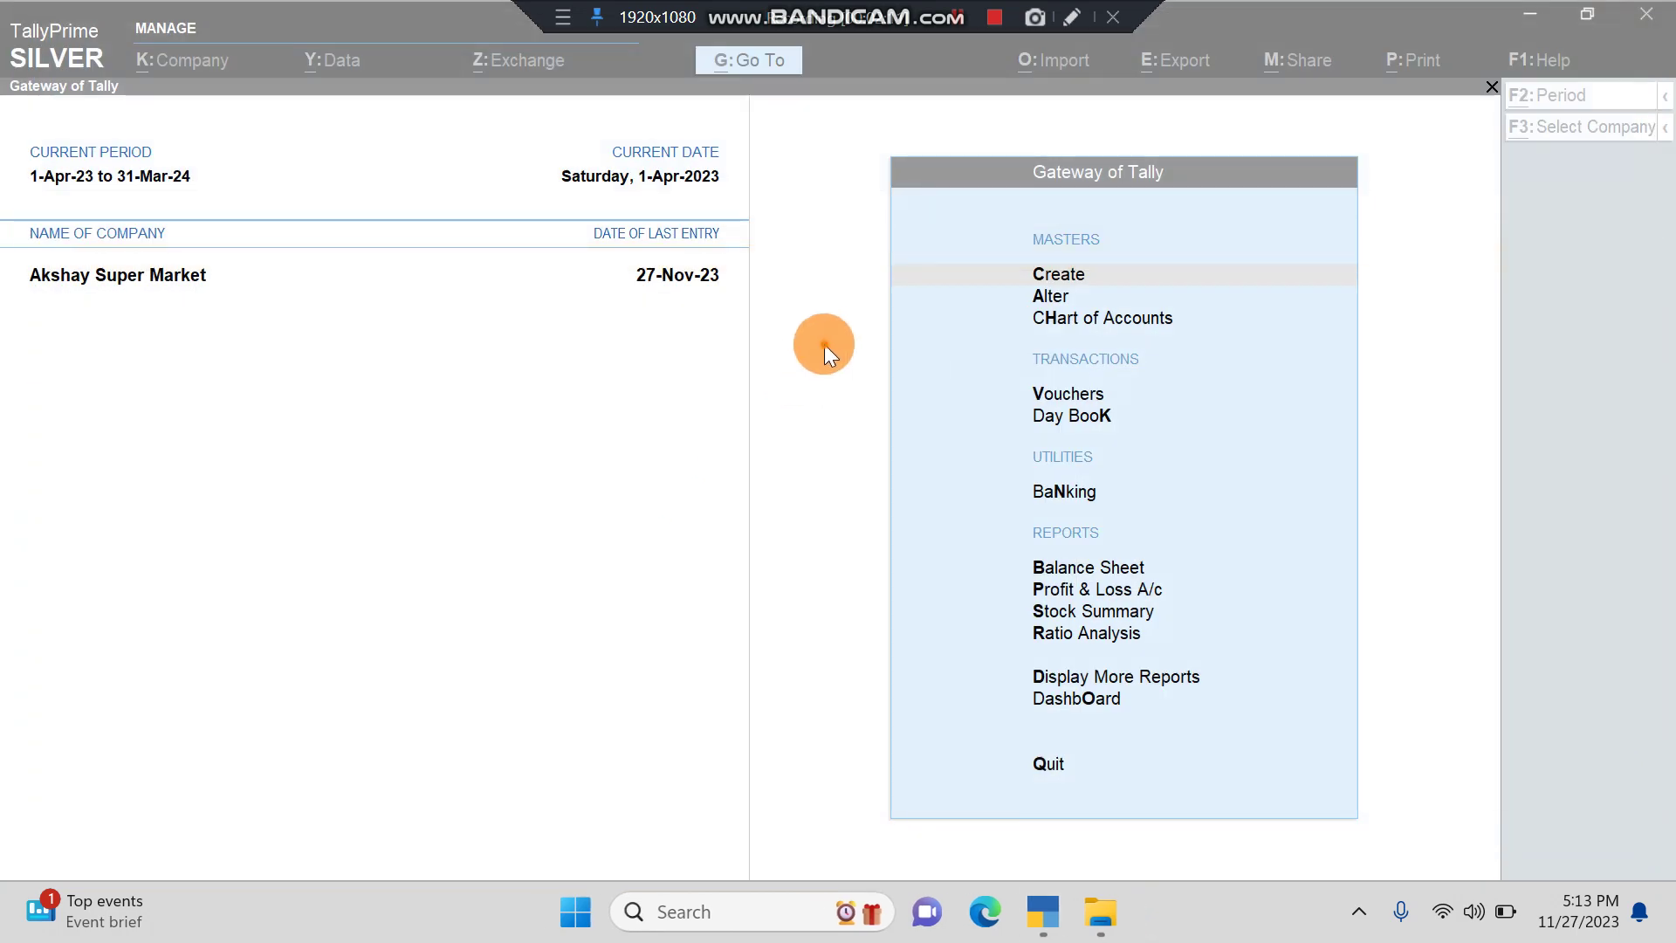
Import transactions from Bank Statement to be imported.xlsx, worksheet Accounting Voucher, using Default Template
click(826, 345)
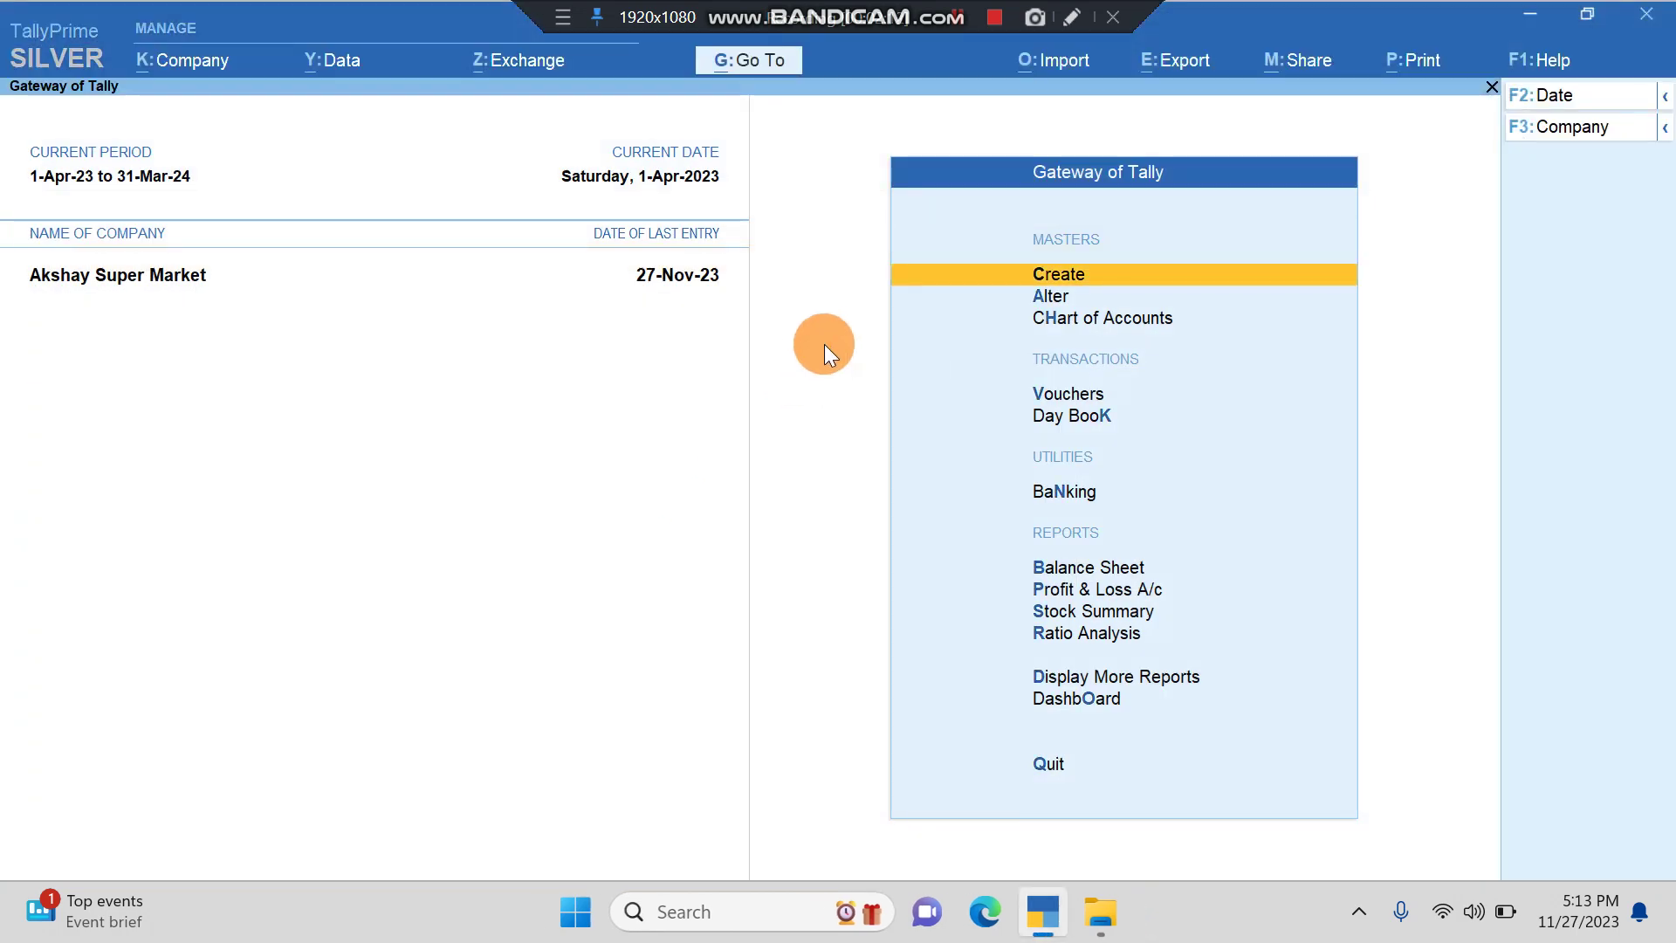
click(1045, 74)
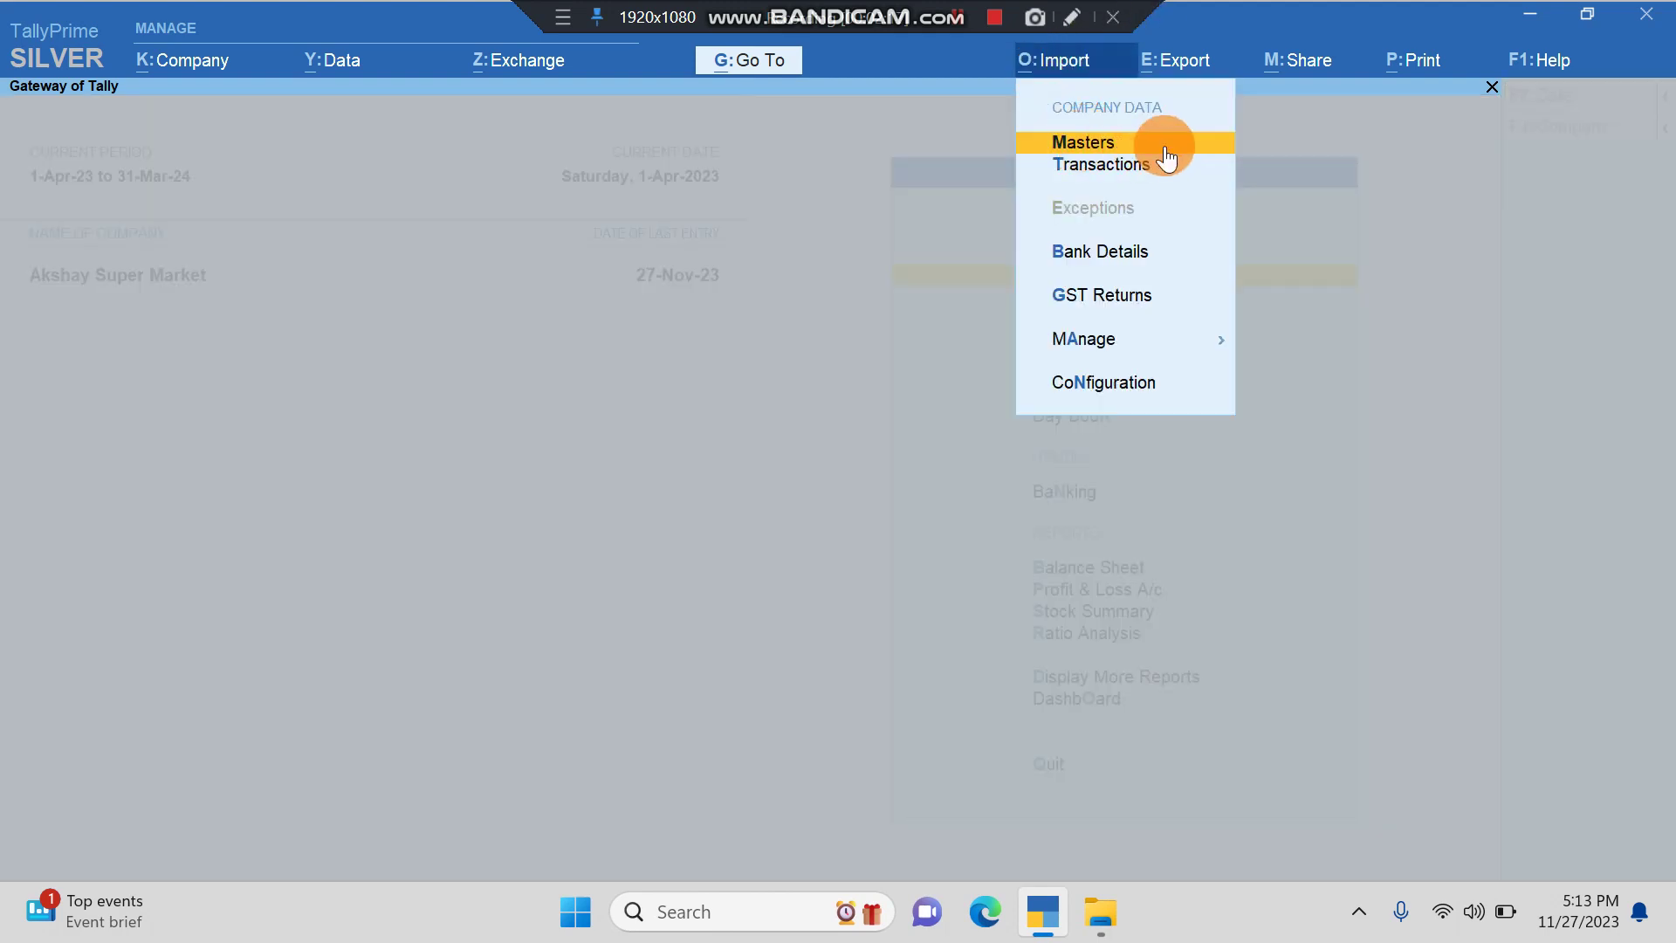
click(1089, 159)
key(Return)
key(Return)
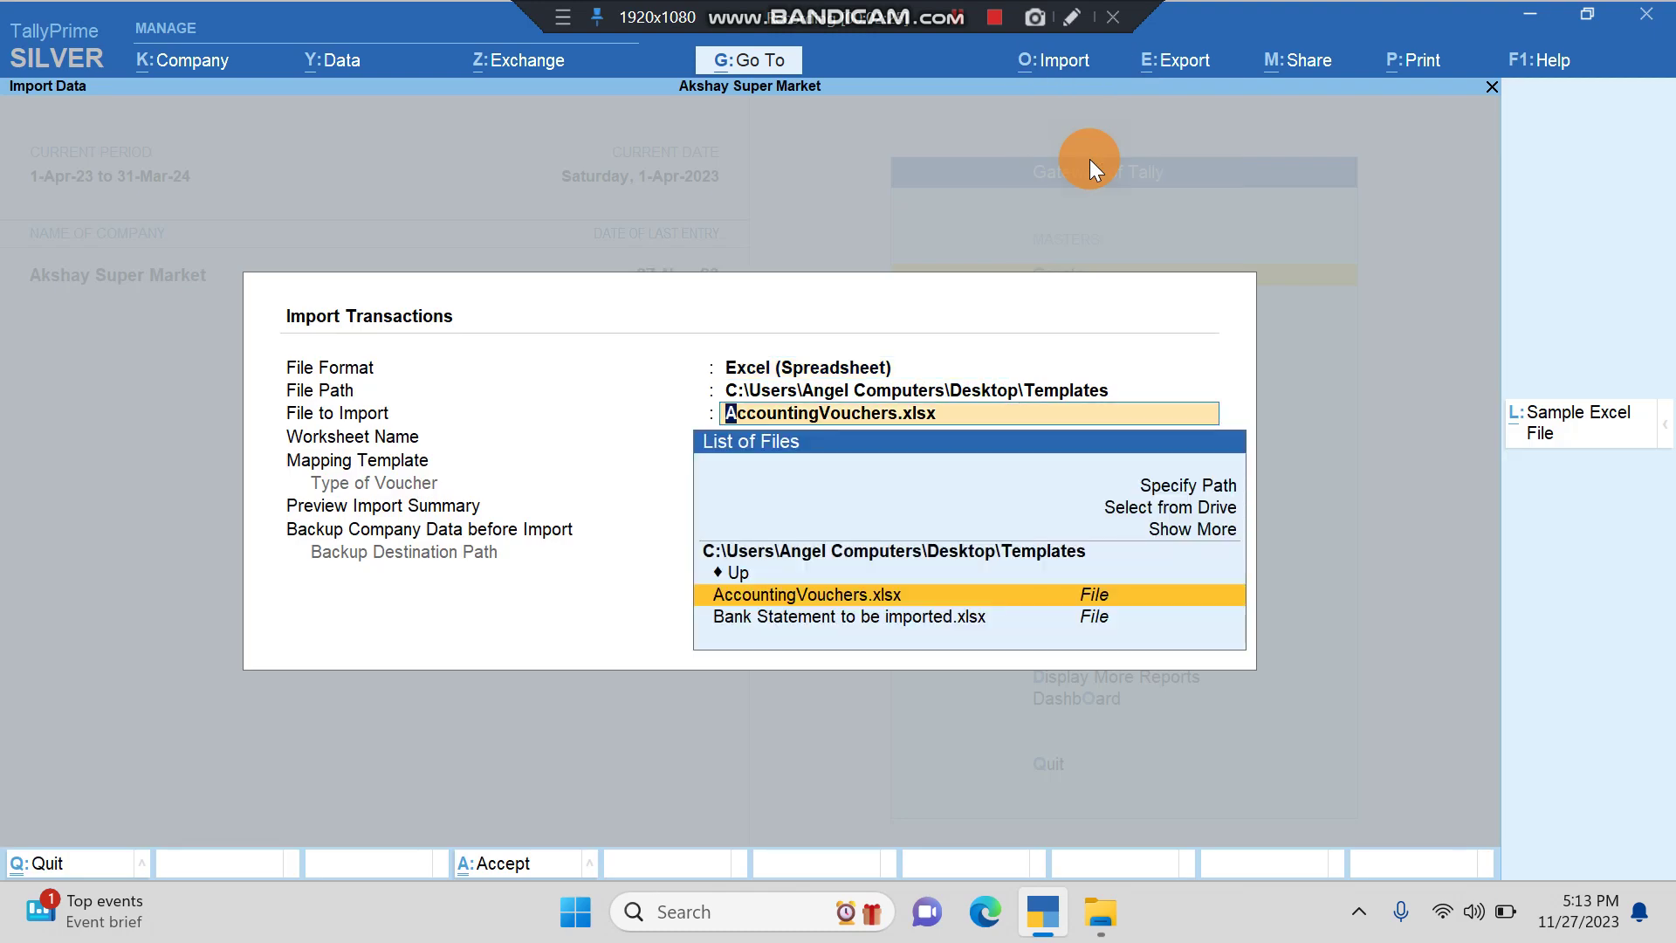
key(Down)
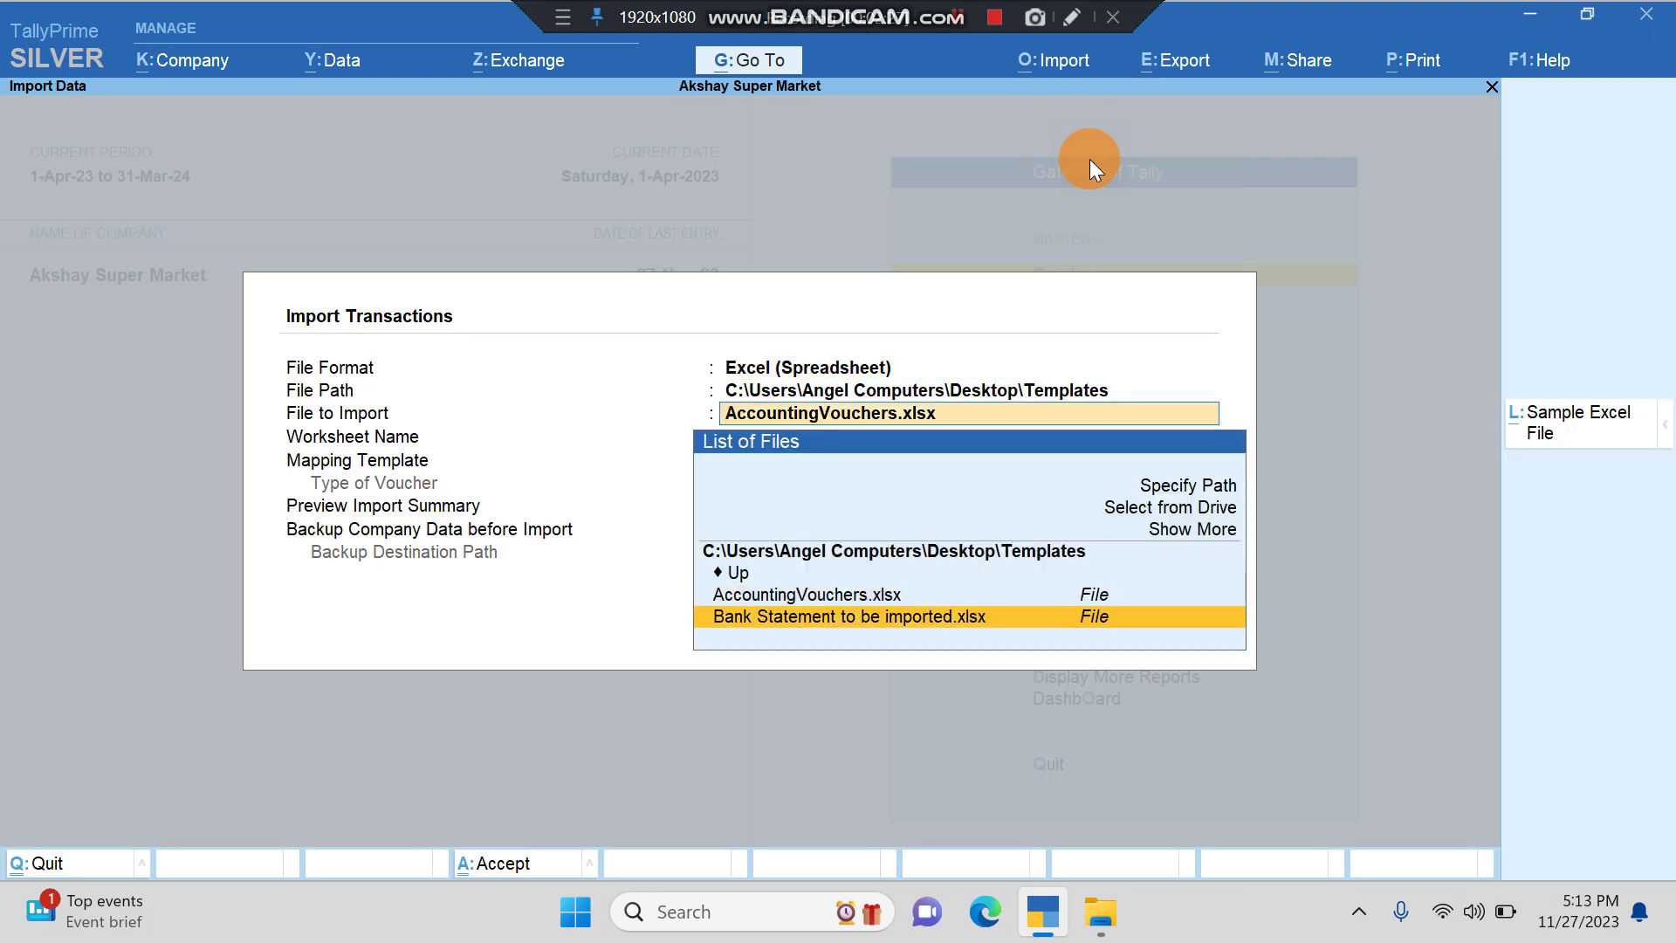
key(Return)
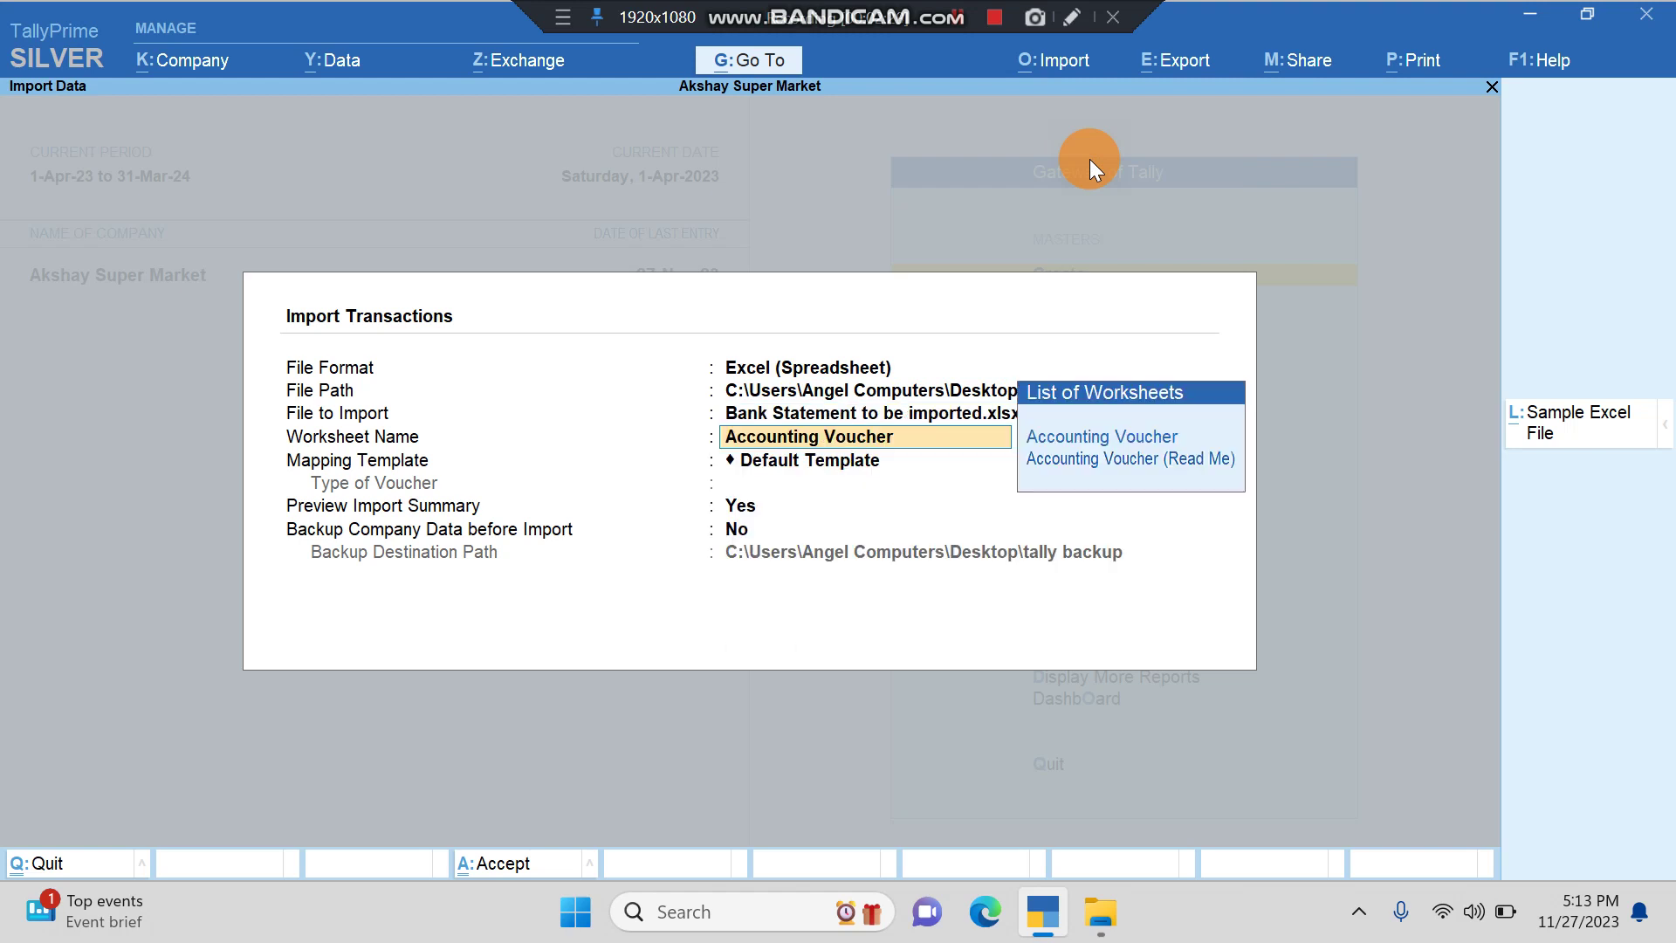
key(Return)
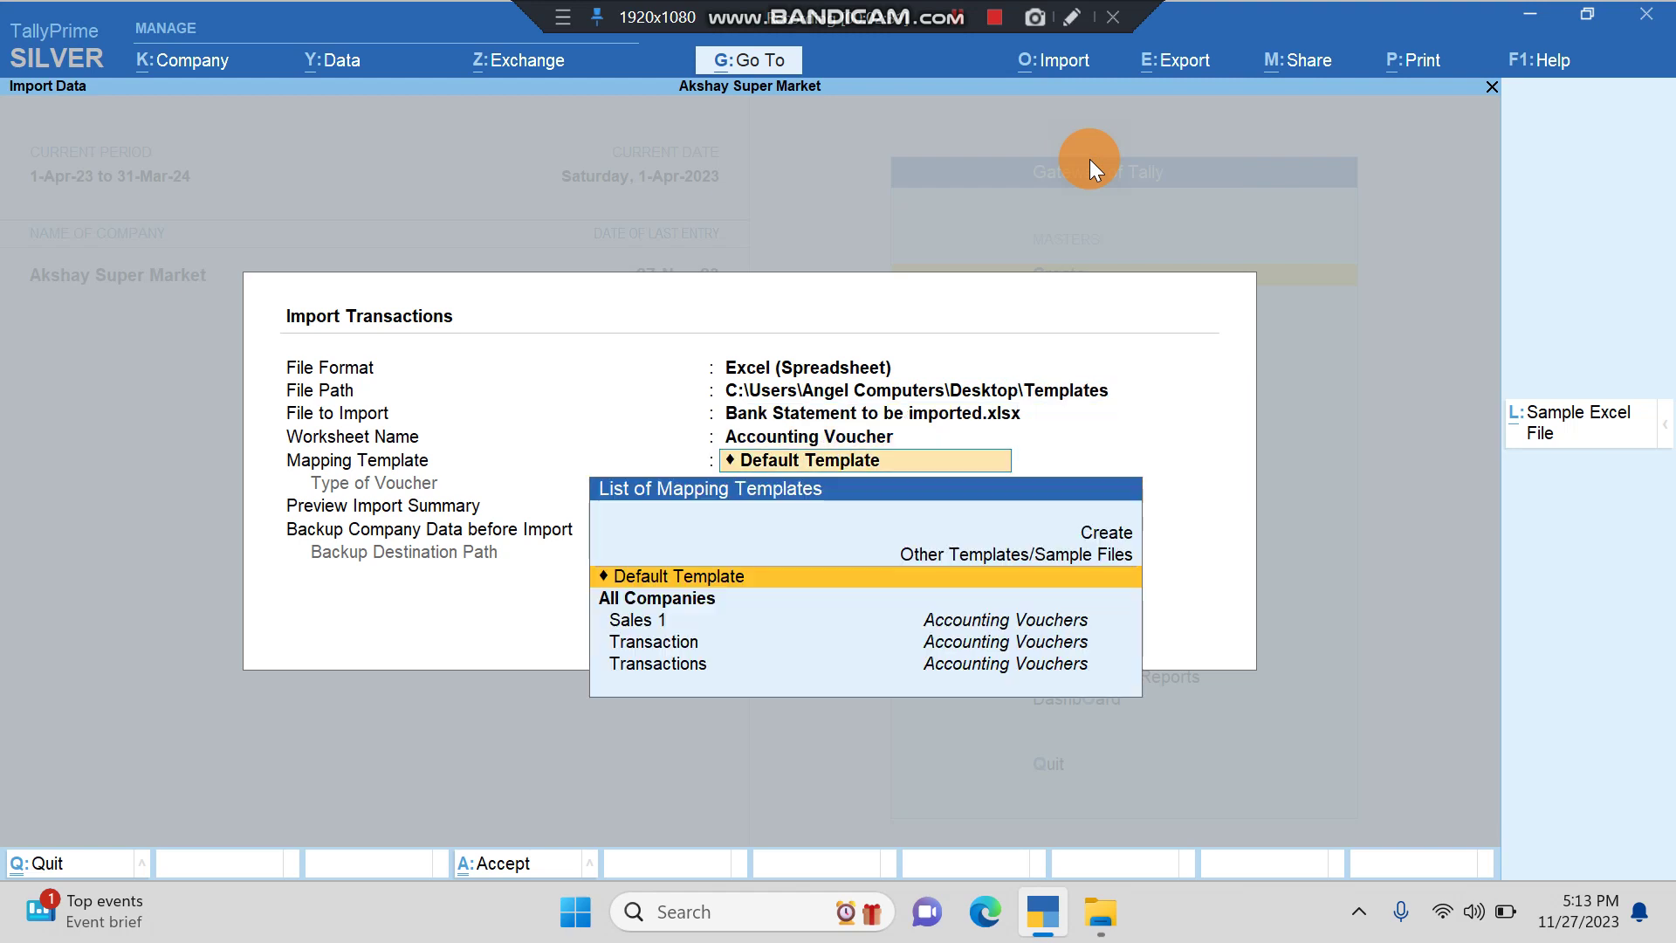
key(Return)
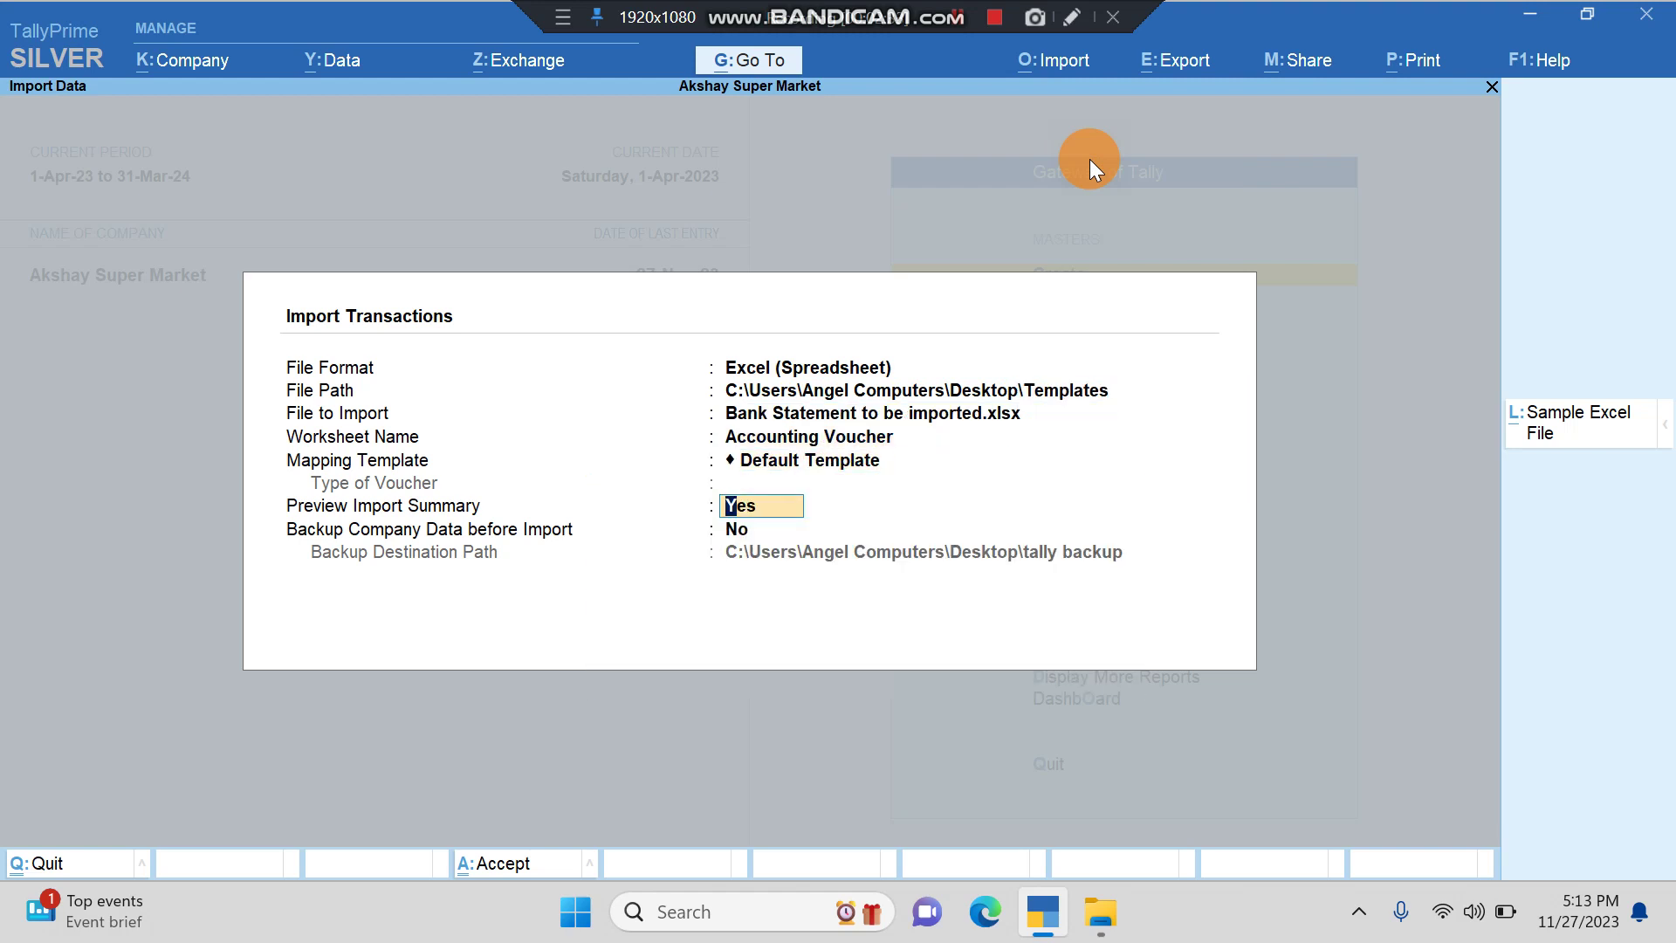
Preview the Import Summary of 1 Receipt and 1 Payment, then import them
key(Return)
key(Return)
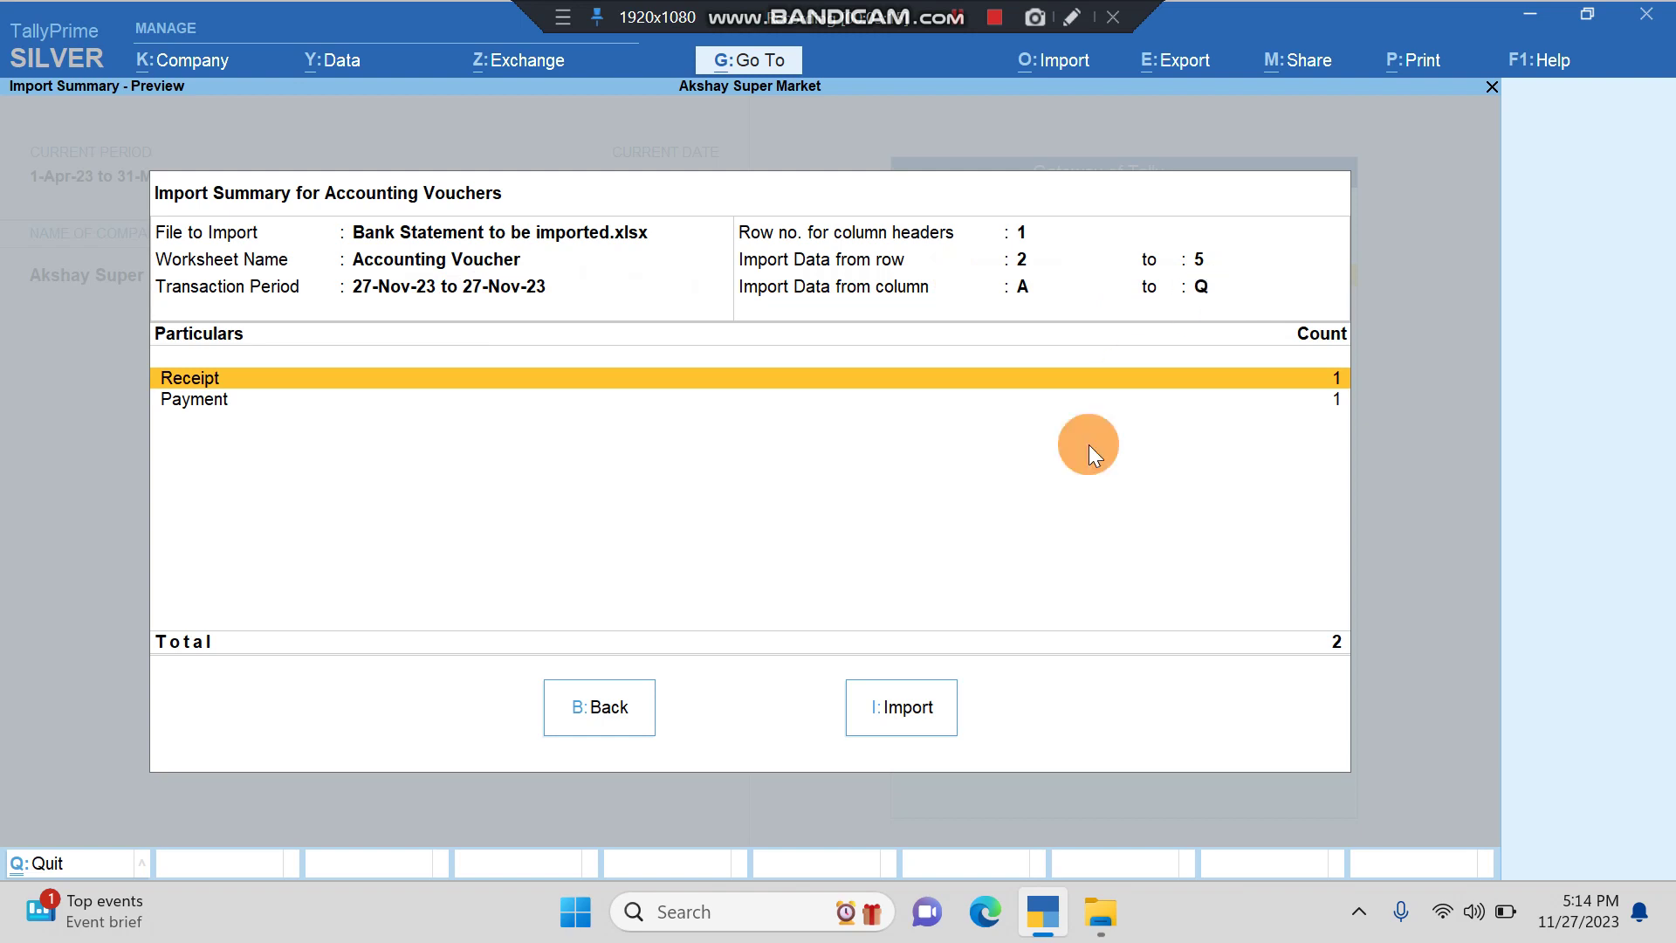
click(899, 692)
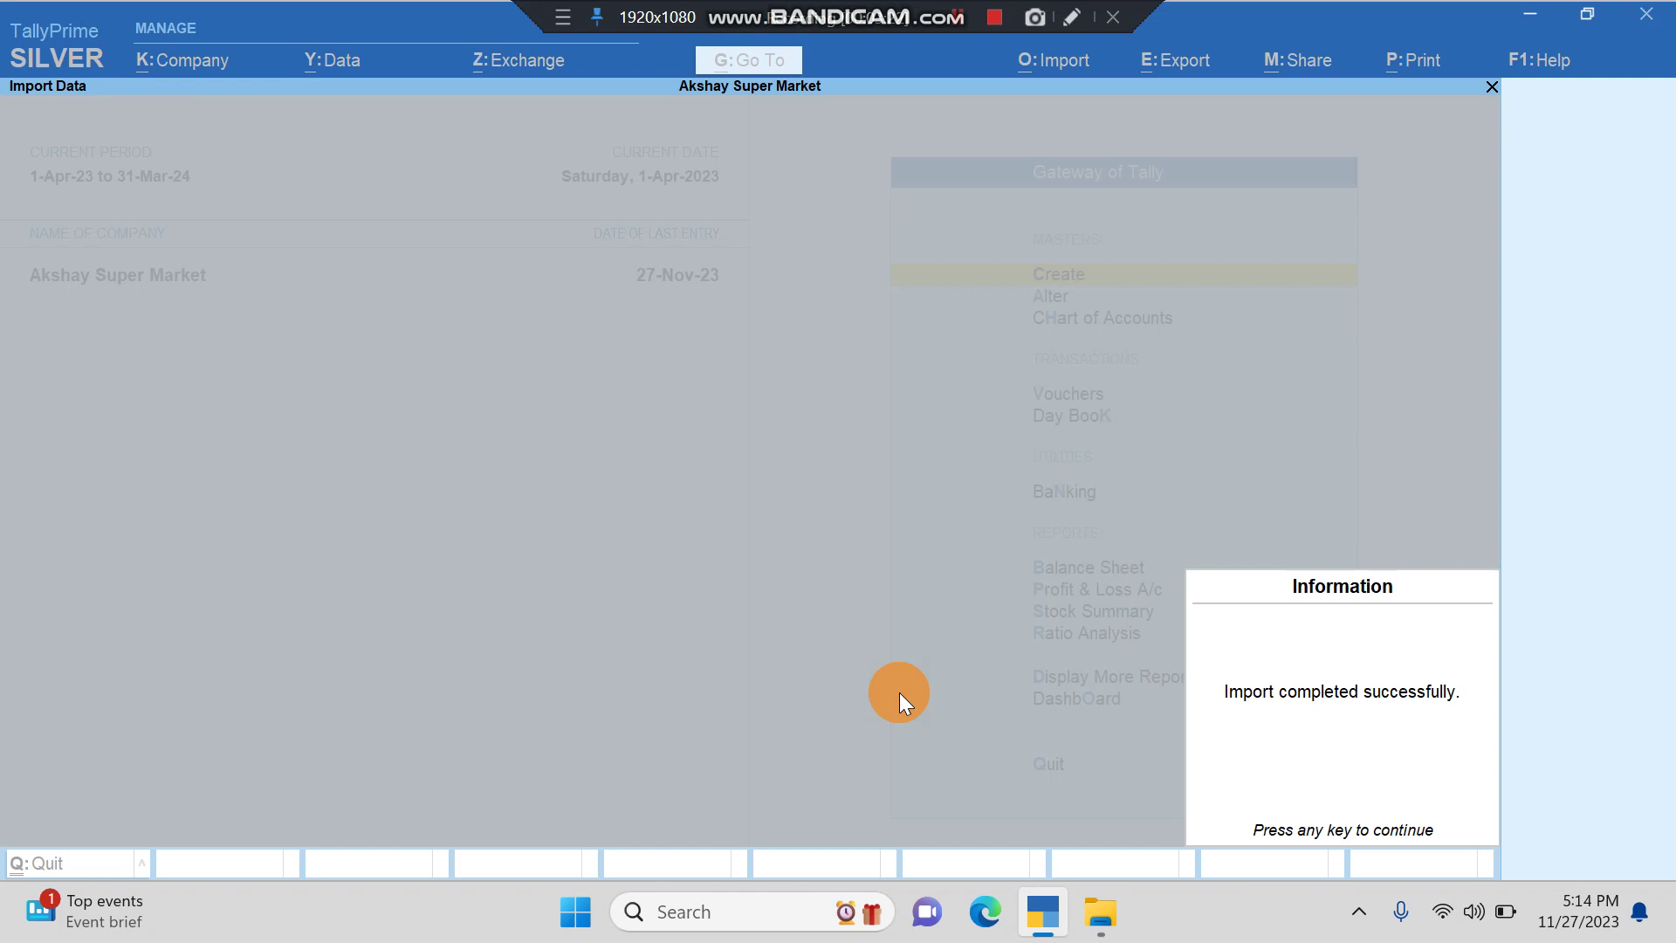
Dismiss the success message and open the Statistics report under Statements of Accounts
key(Return)
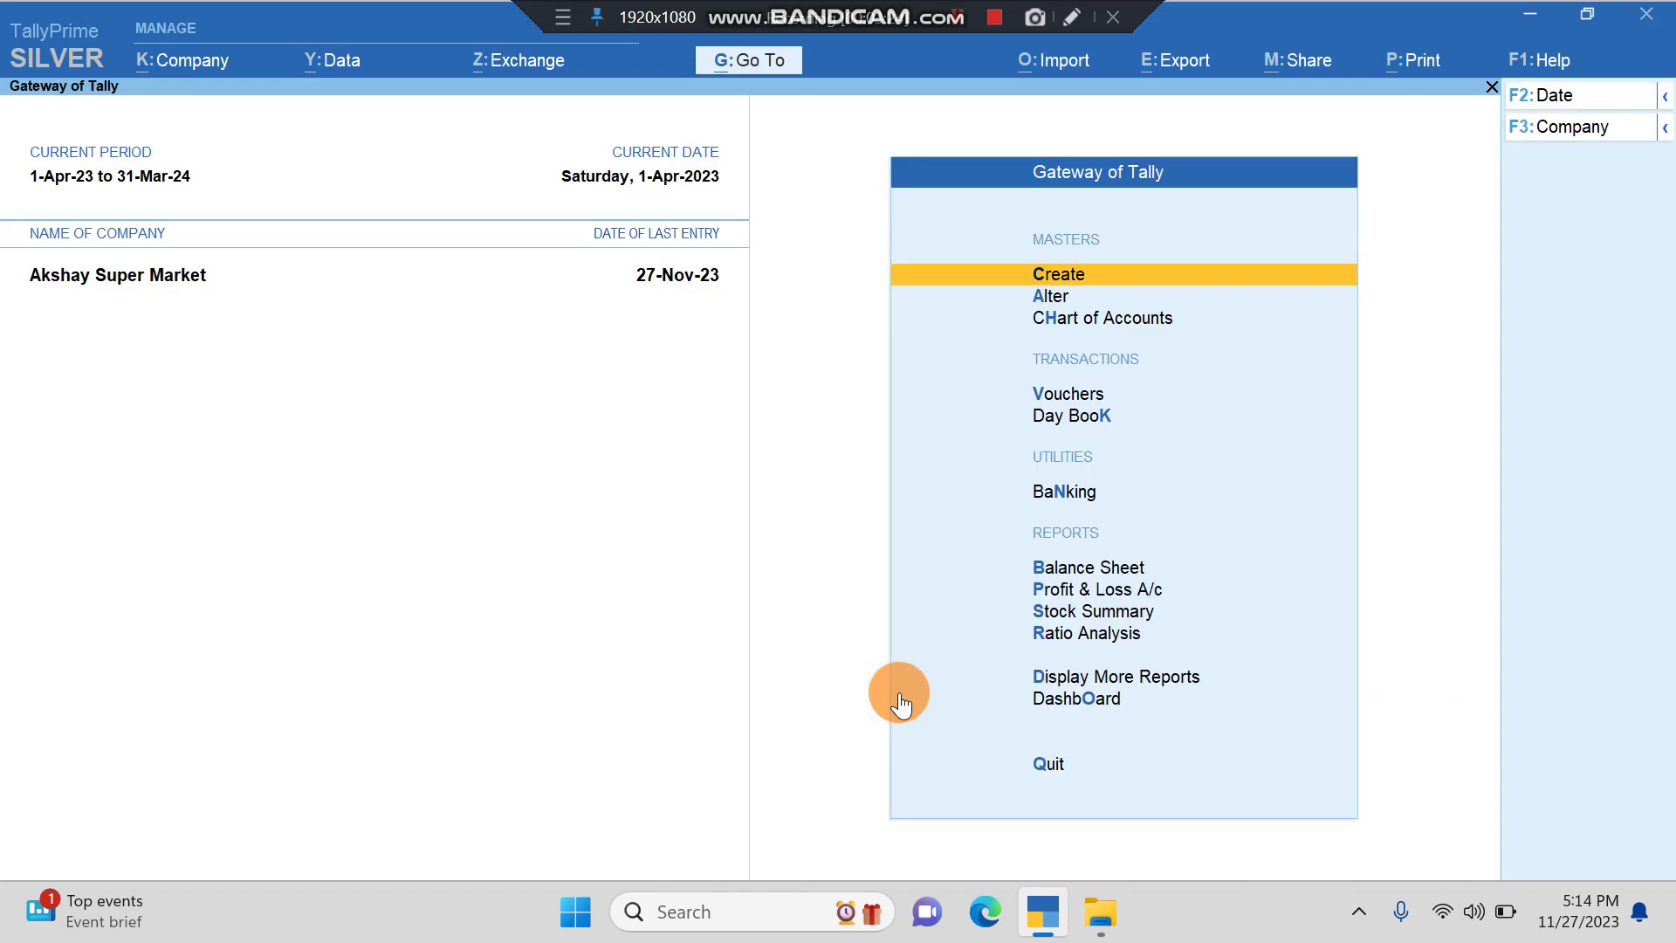
click(1090, 682)
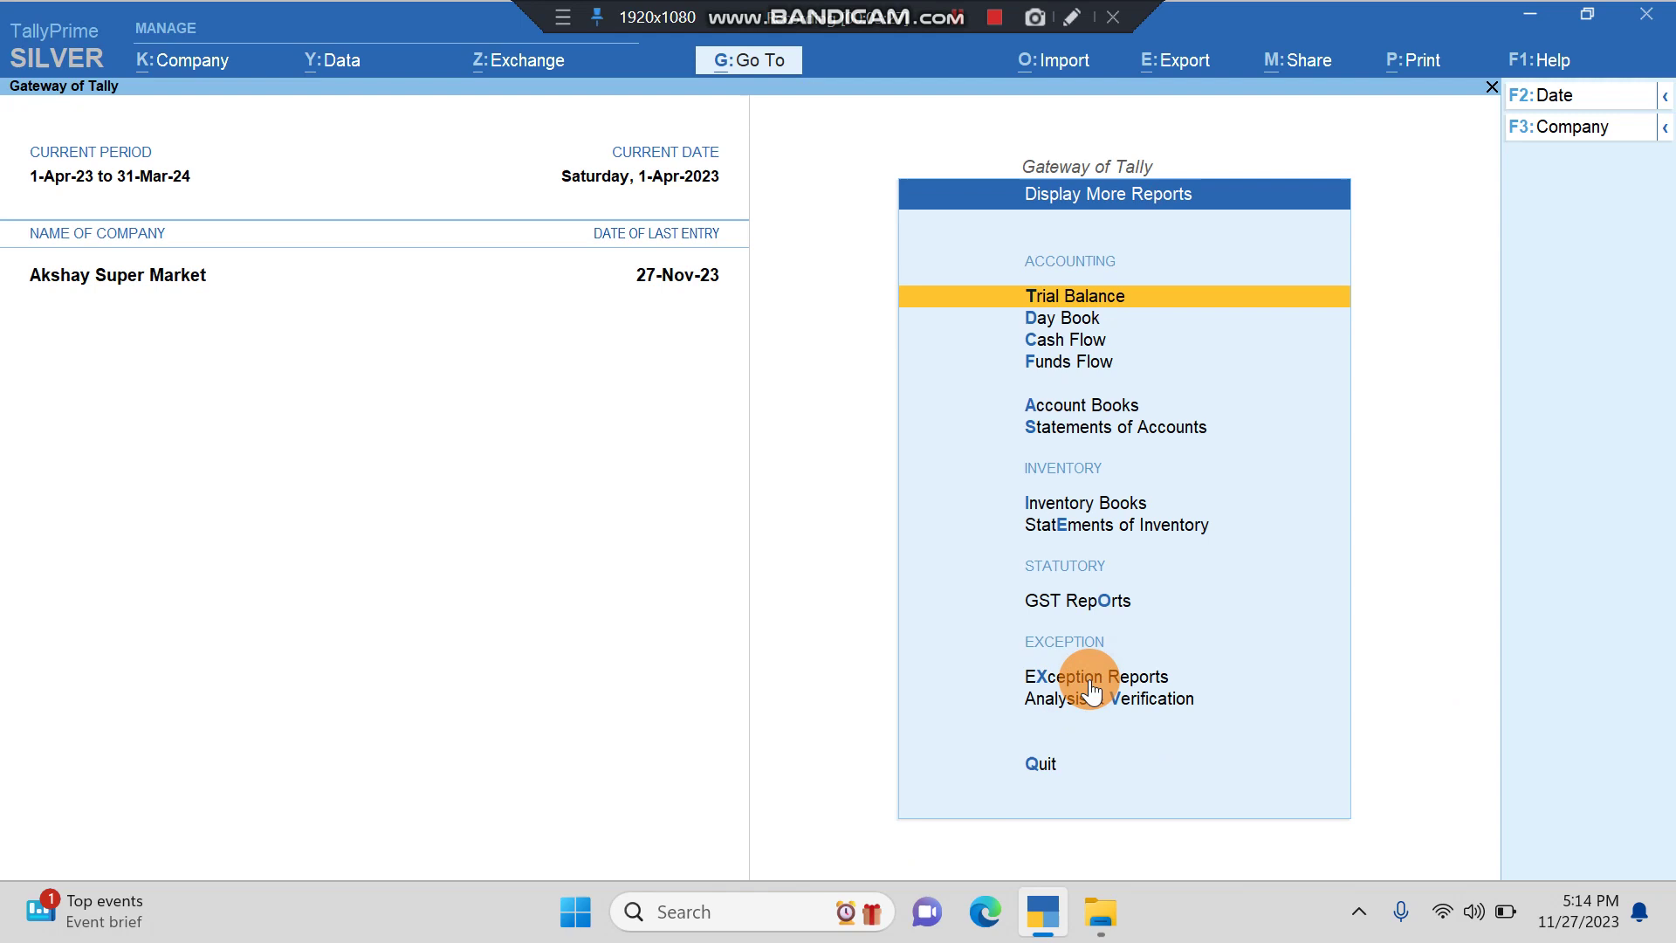
click(1073, 428)
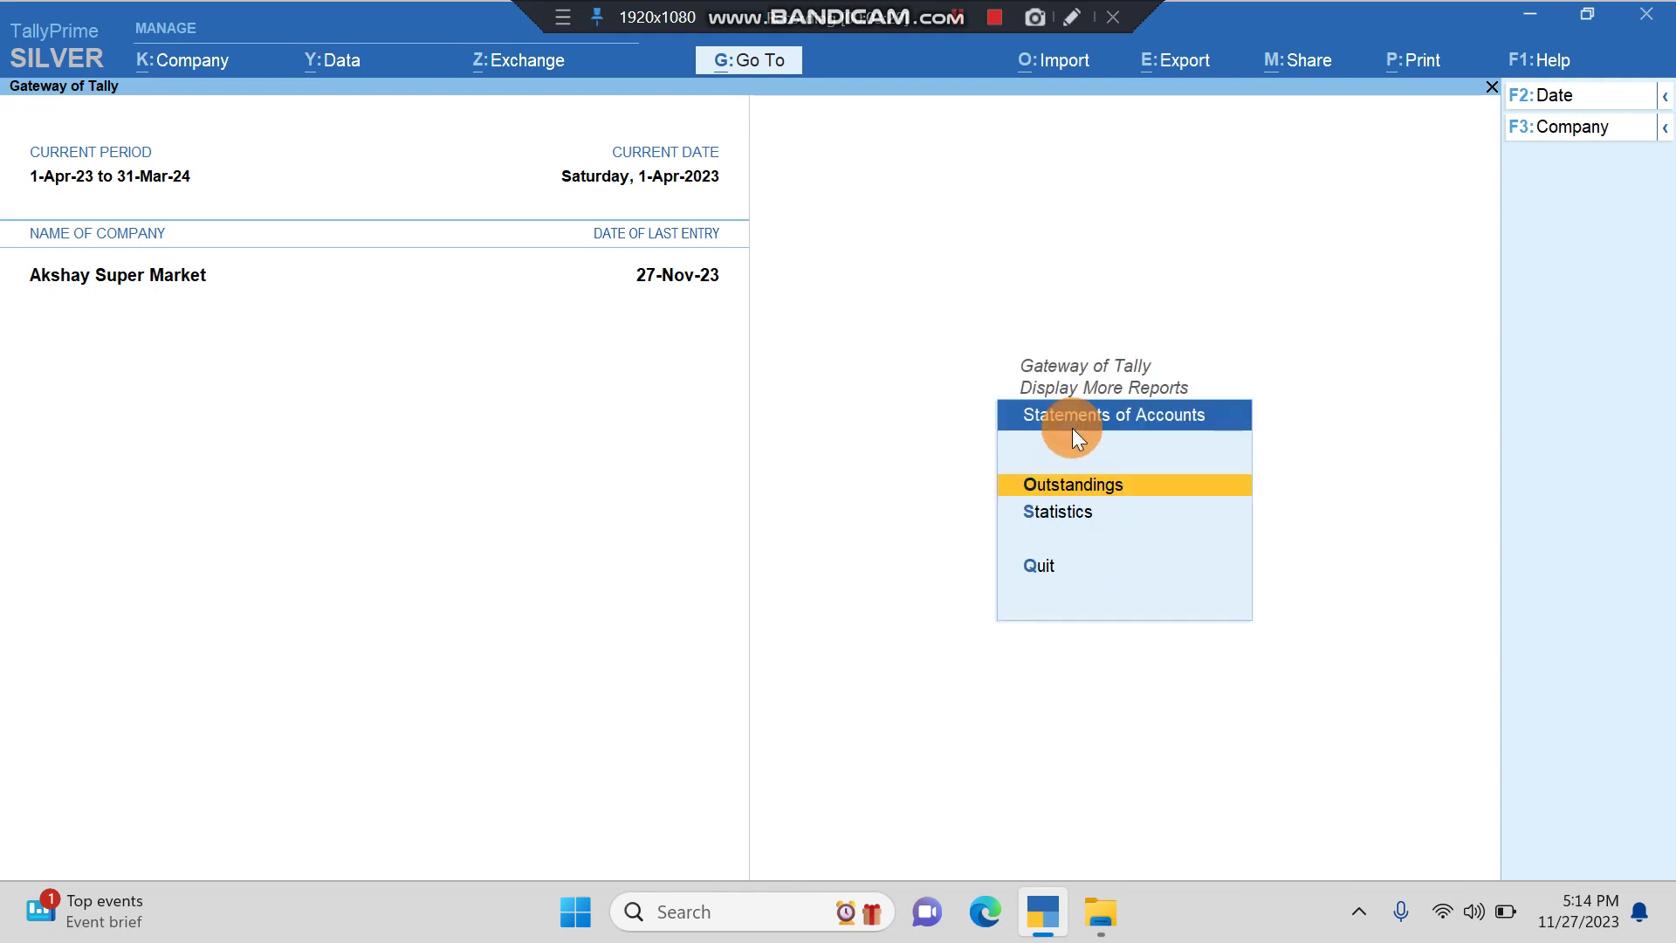
click(1033, 514)
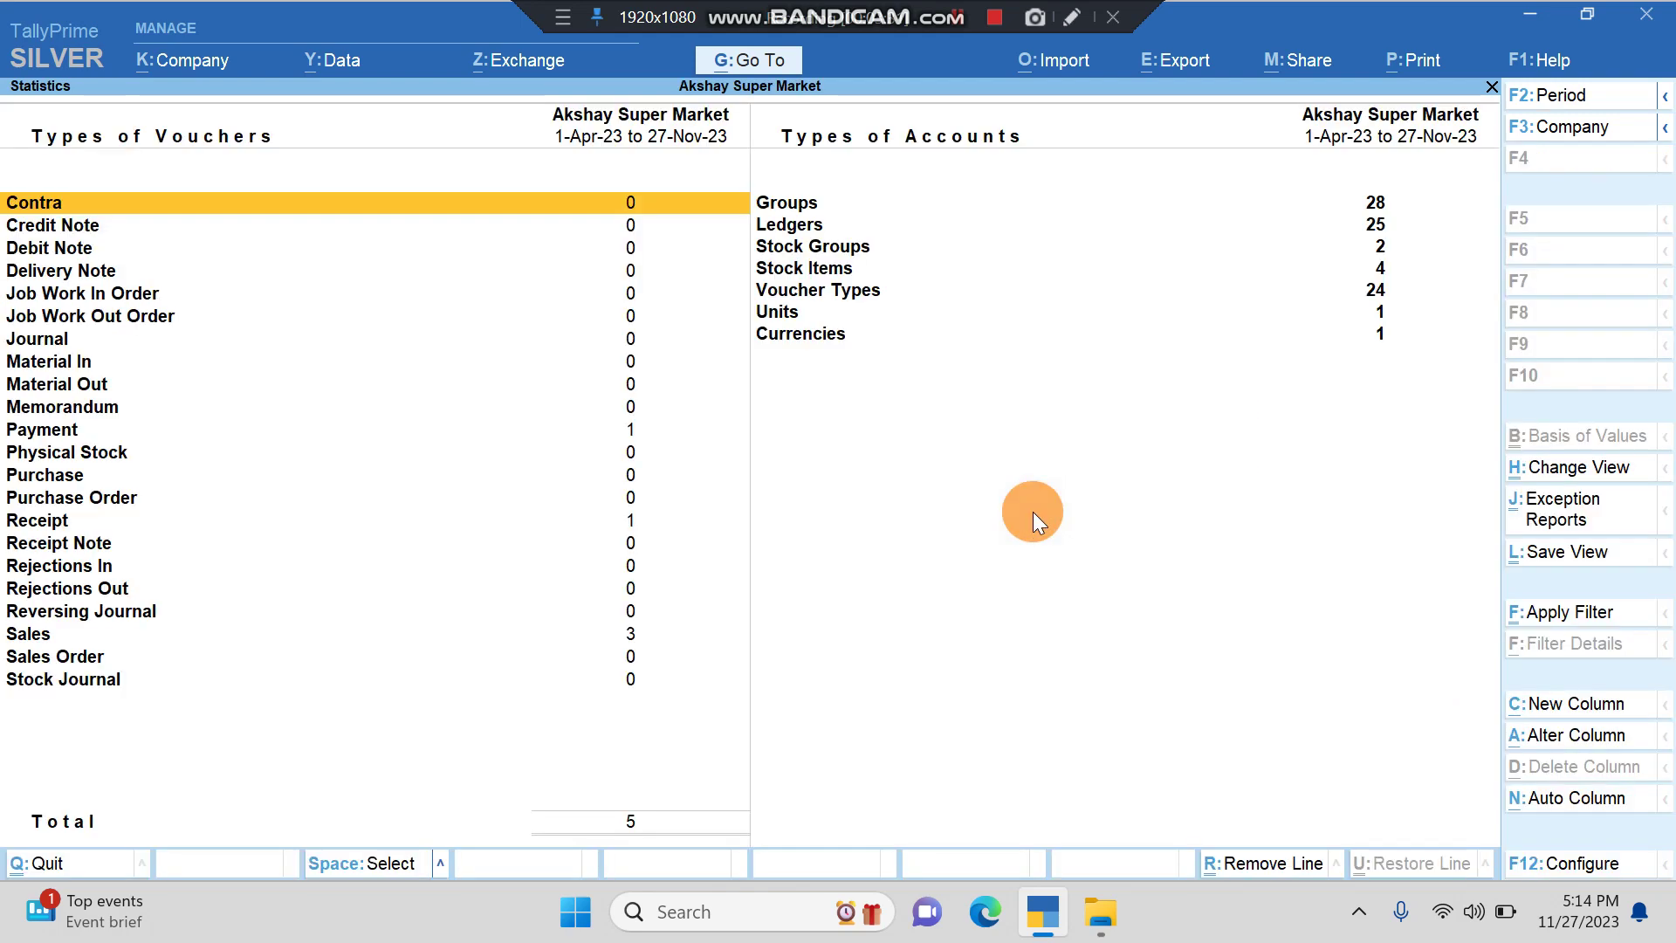
Drill into November's Payment vouchers to review the Supplier1 payment of 15,000
click(624, 430)
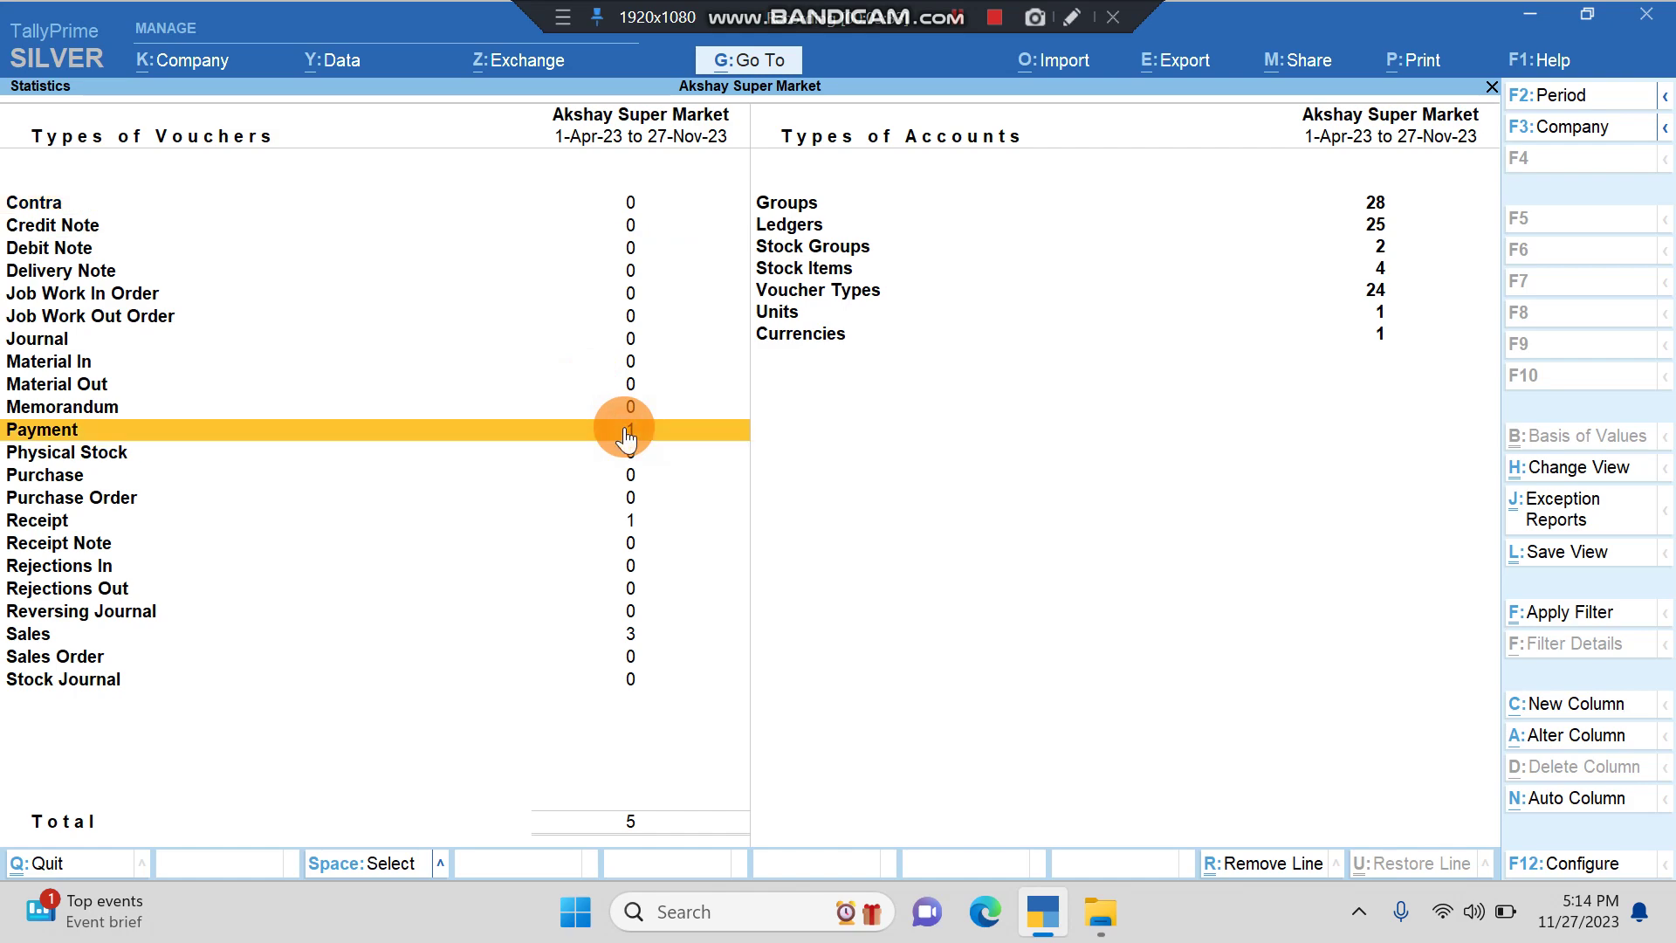
click(625, 428)
click(625, 427)
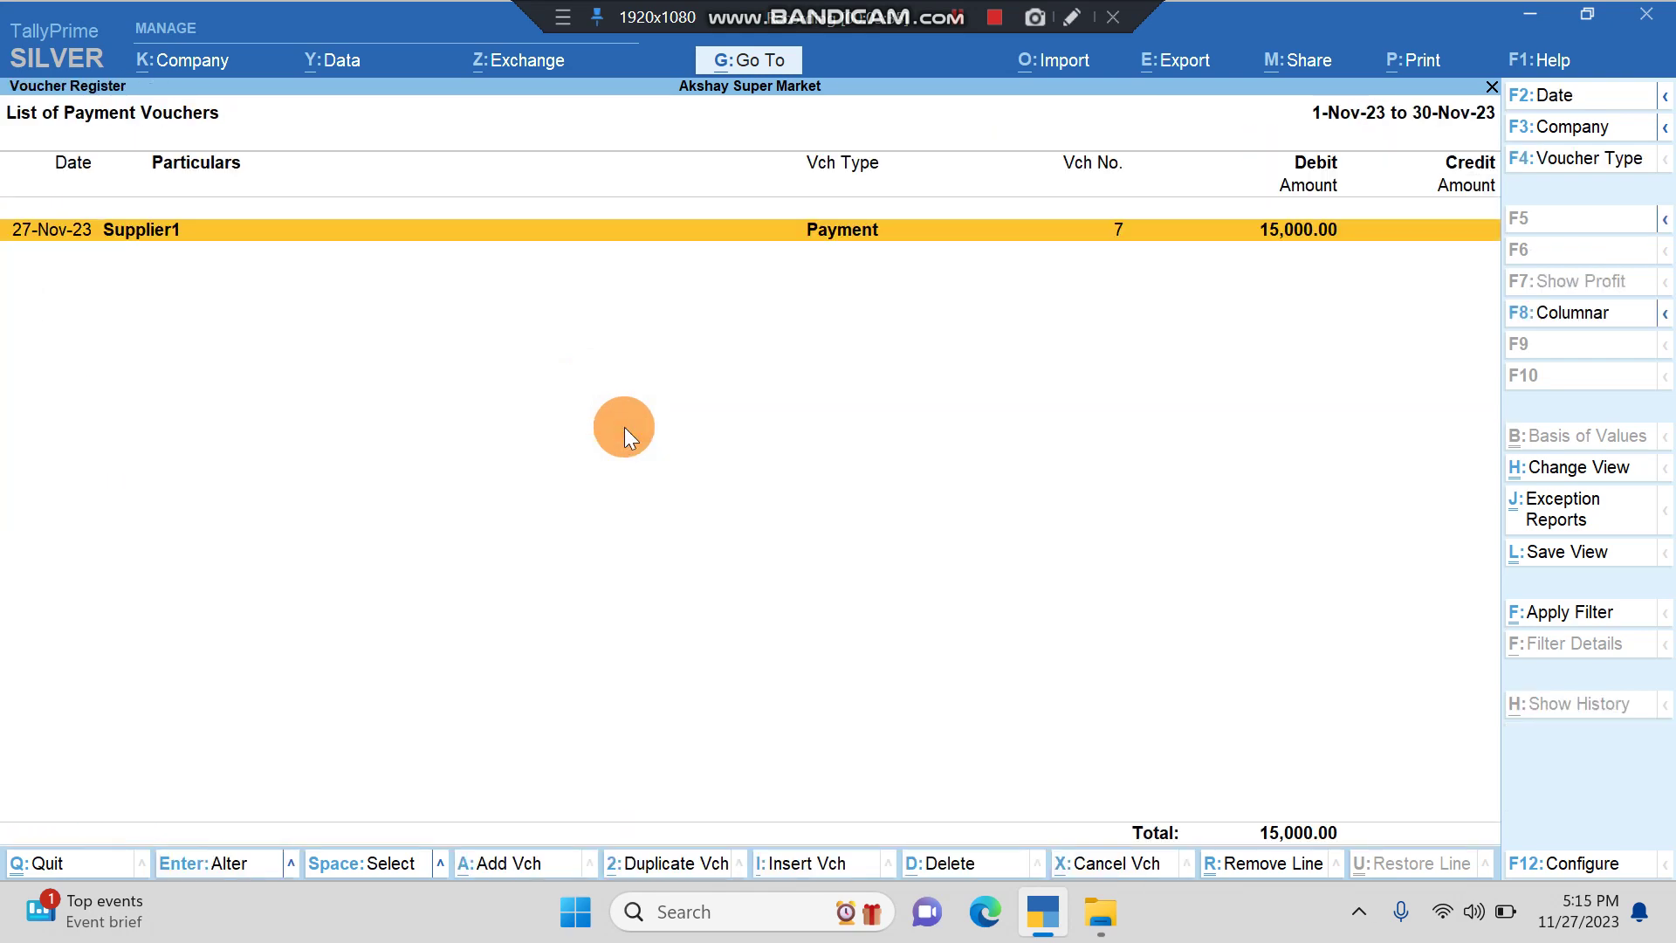
key(Return)
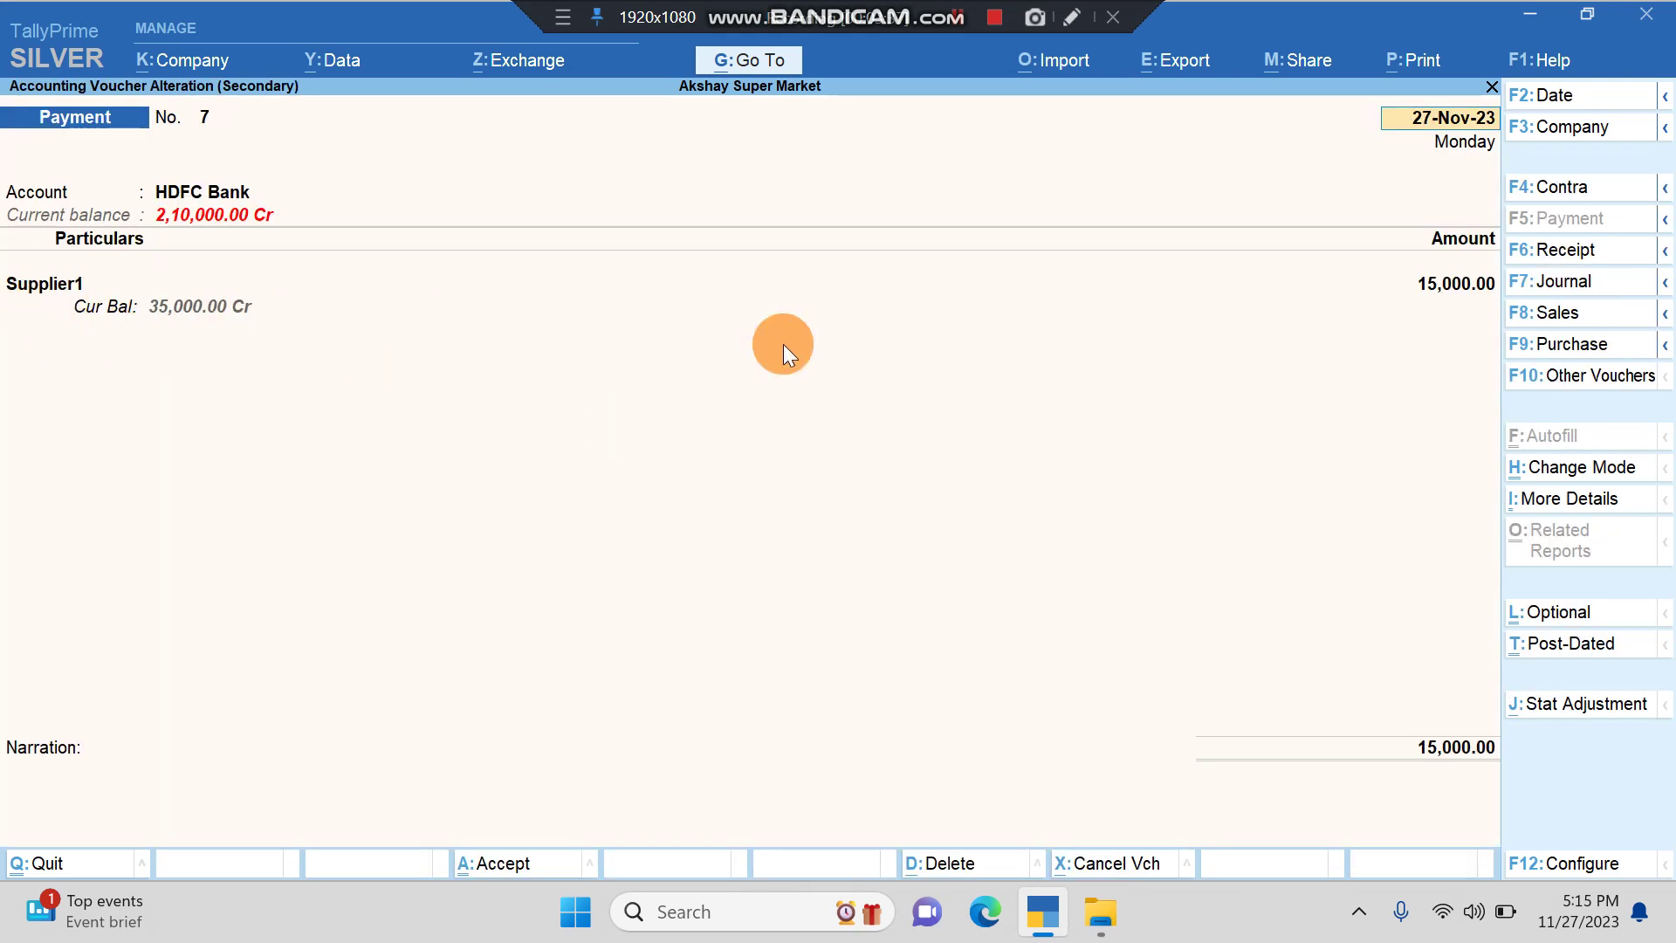
key(Escape)
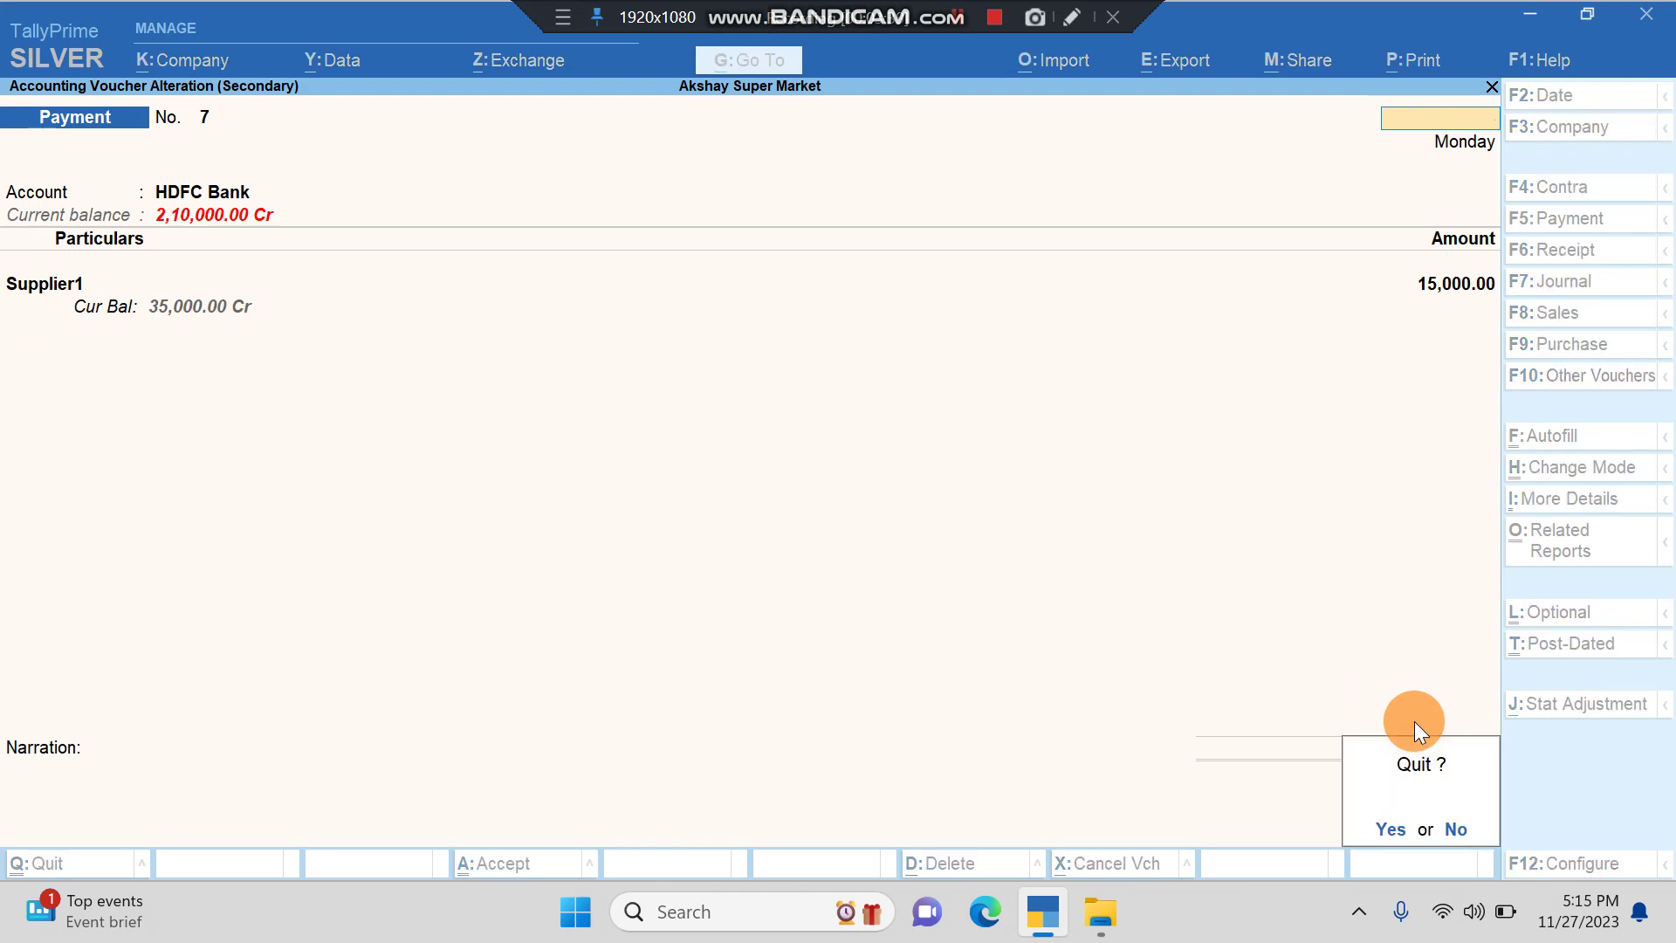
key(y)
key(Escape)
key(Escape)
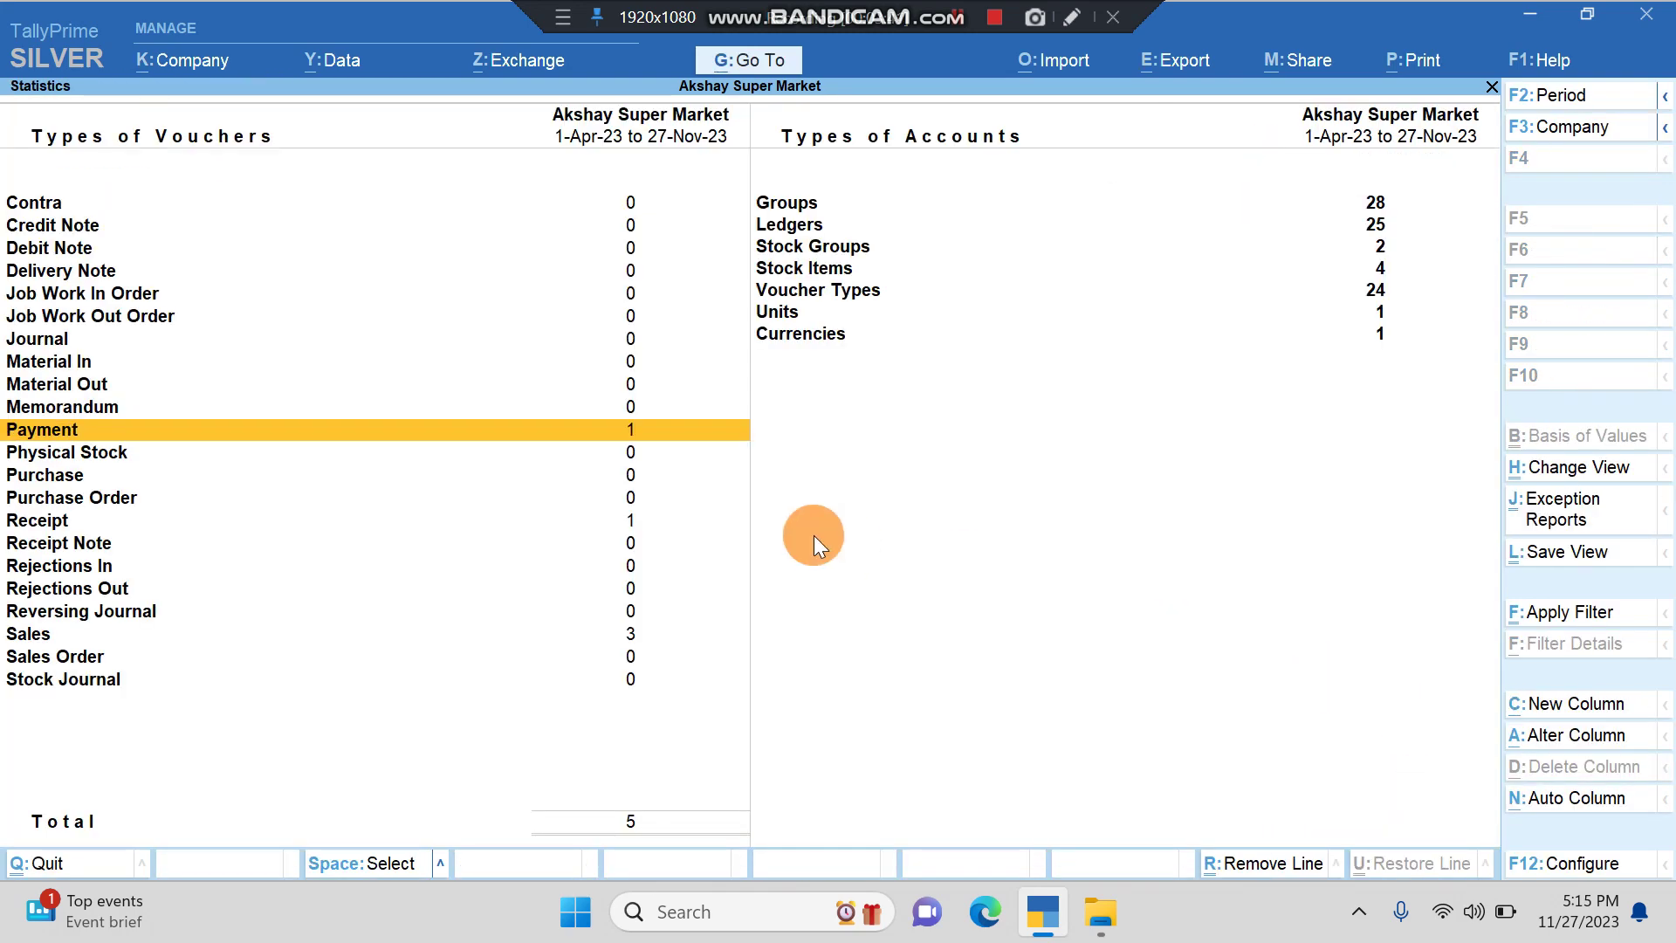
Drill into November's Receipt vouchers to review the Customer1 receipt of 5,000, then return
click(65, 522)
click(66, 523)
key(Return)
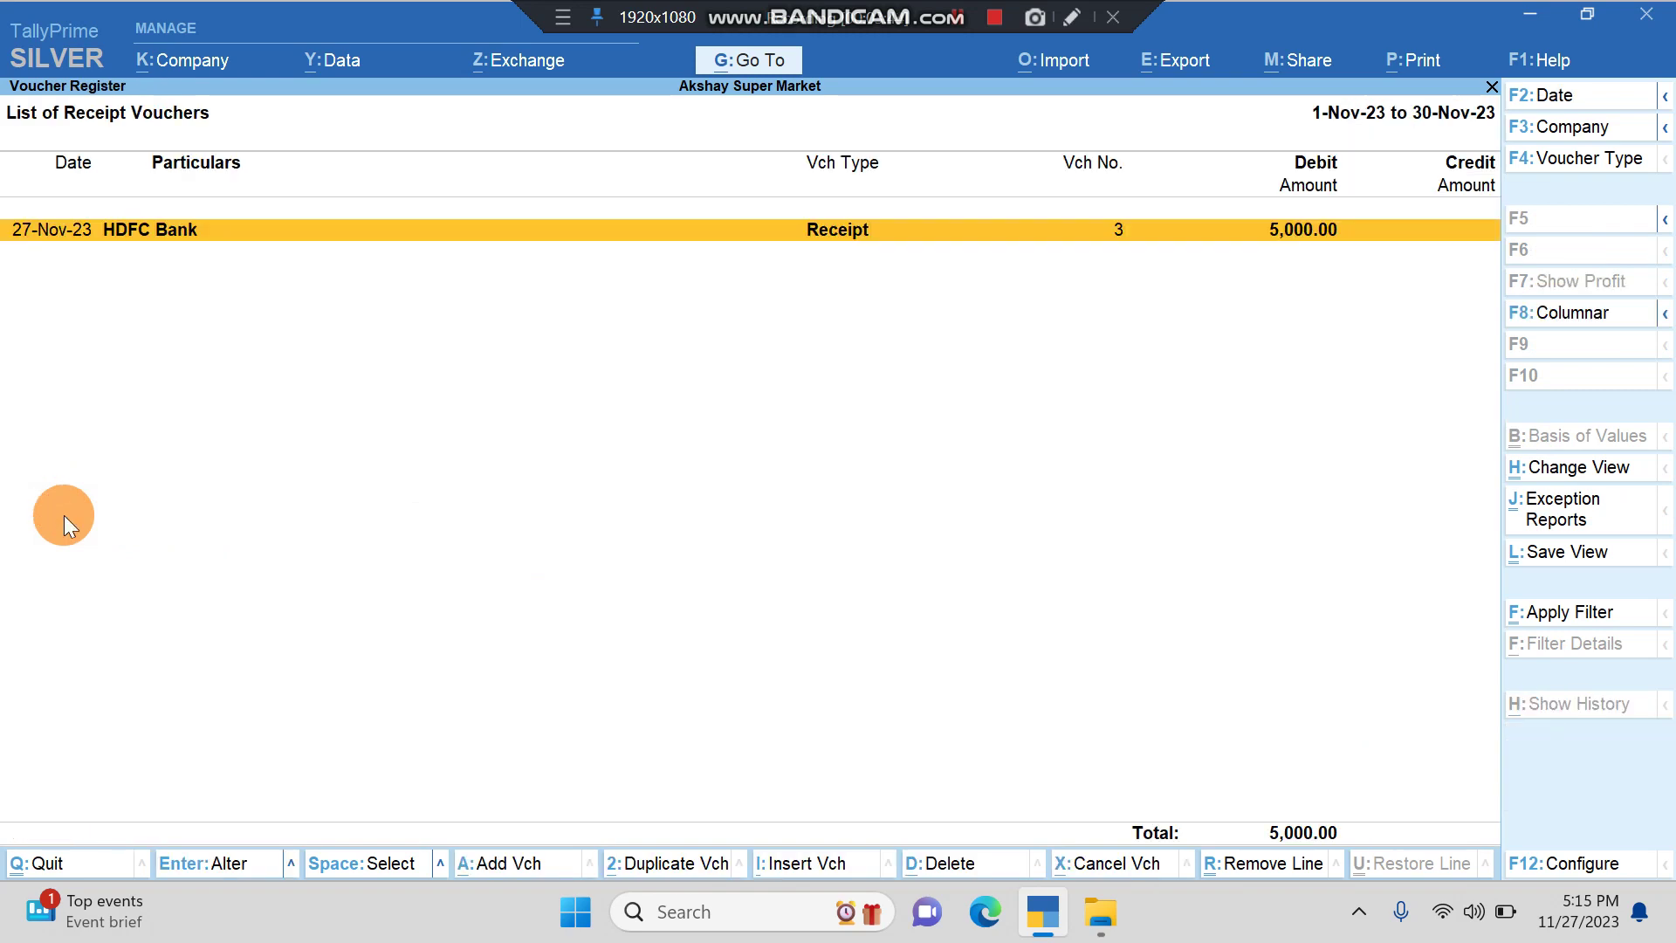
key(Return)
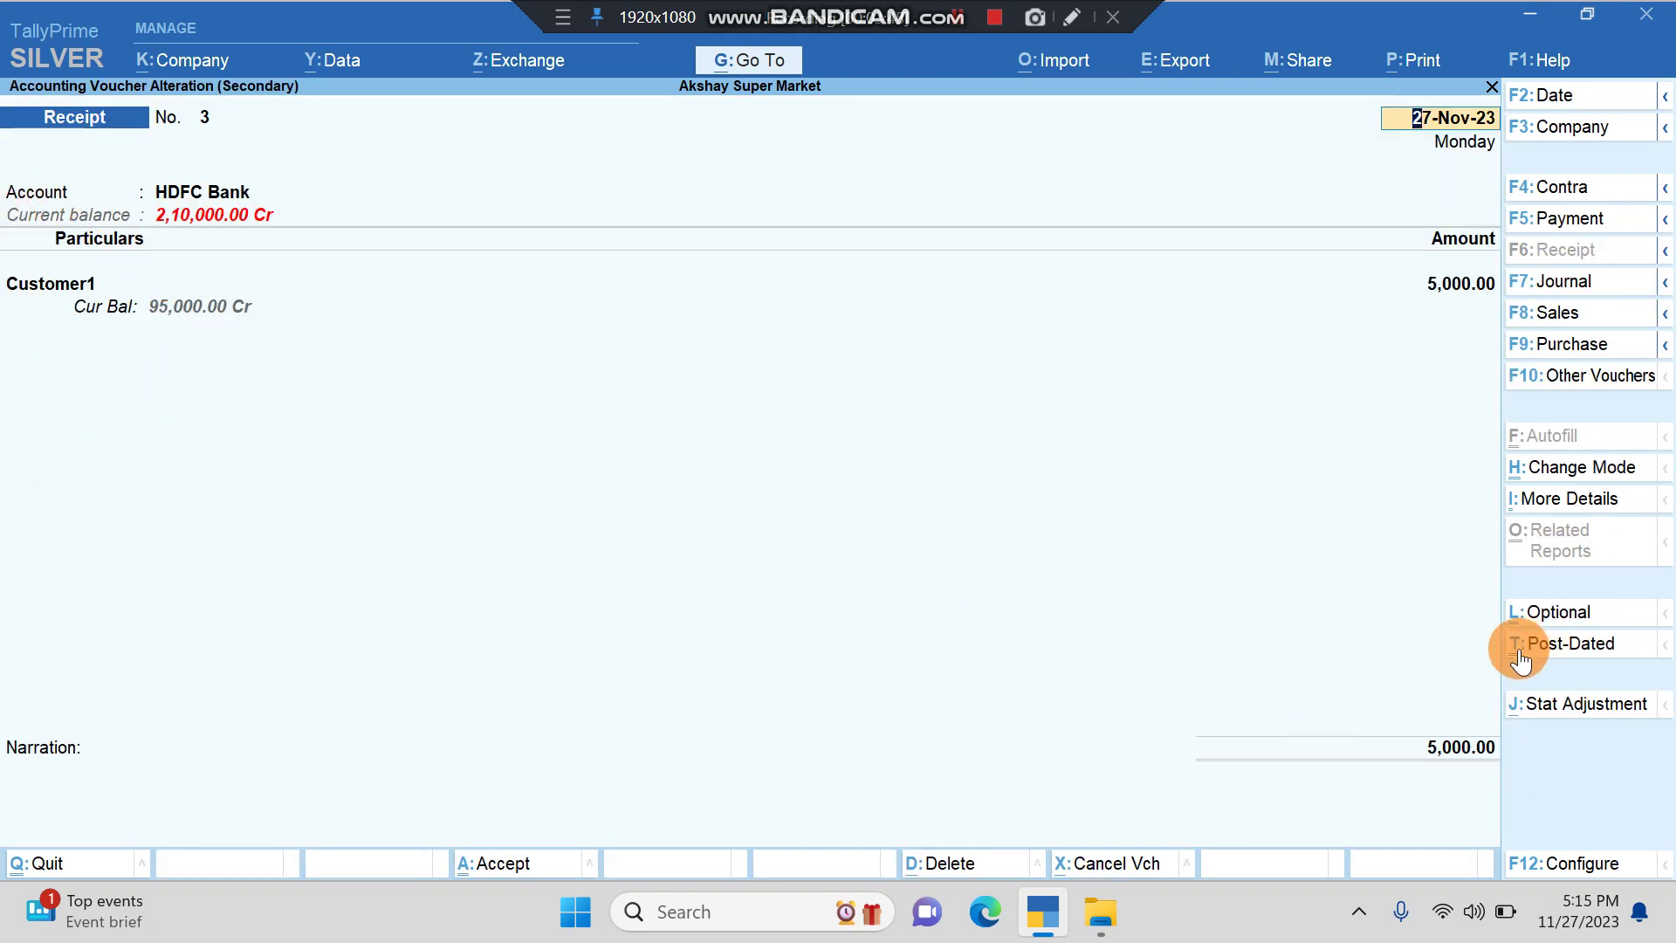
key(BackSpace)
key(Escape)
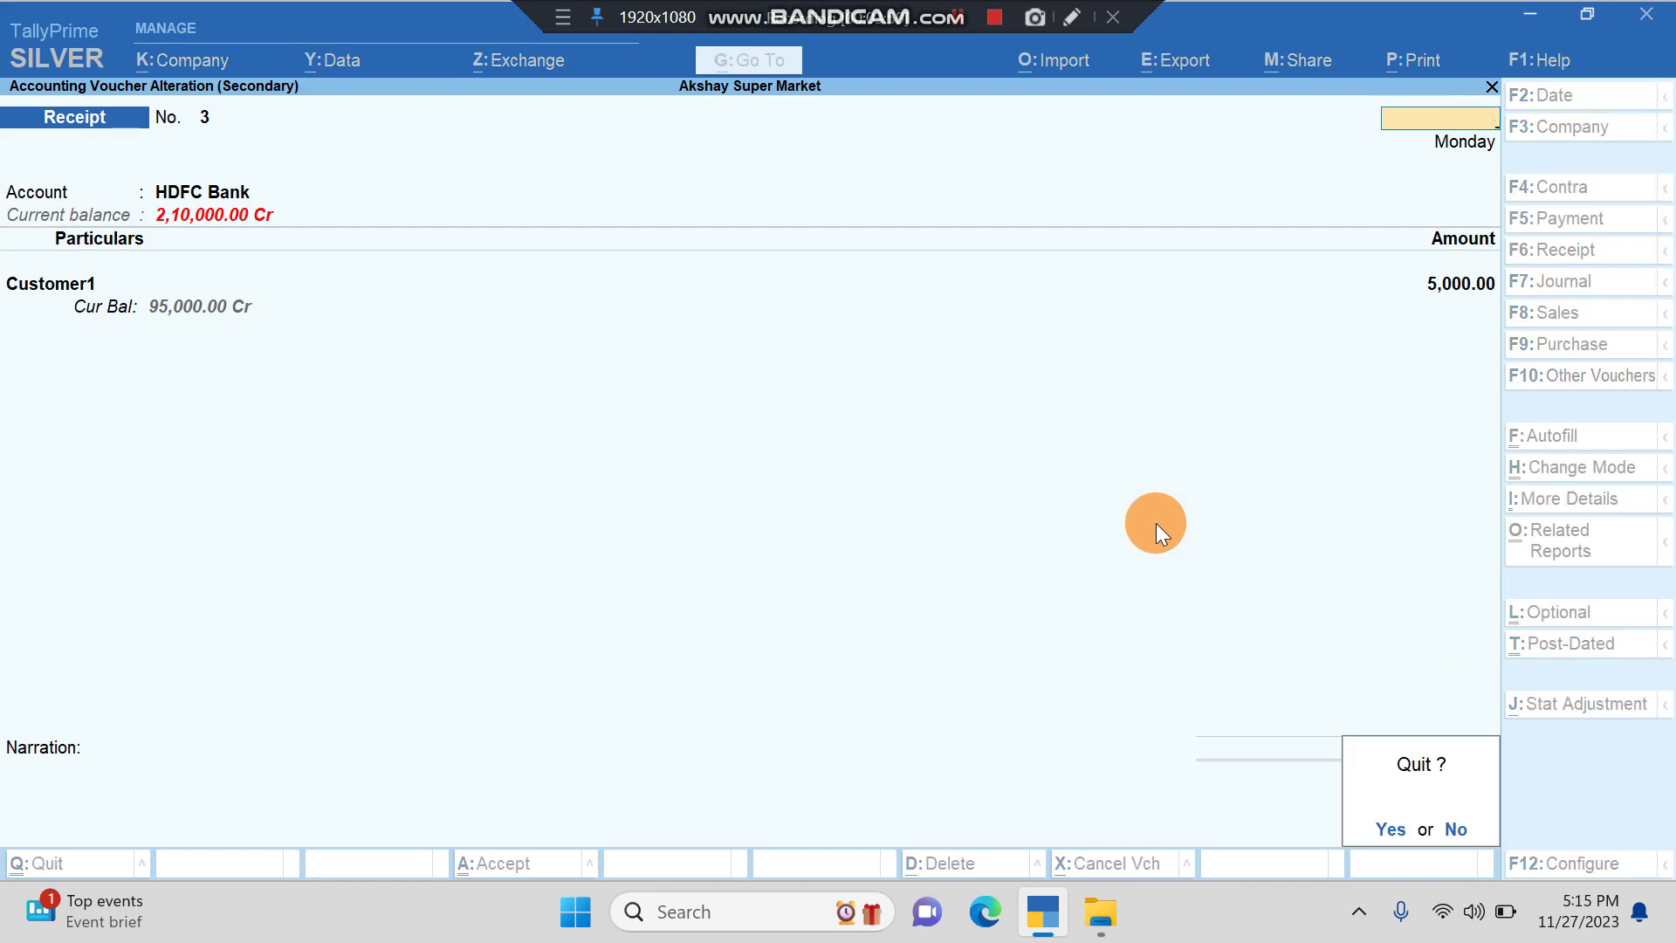
key(y)
key(Escape)
key(Escape)
key(Escape)
key(Escape)
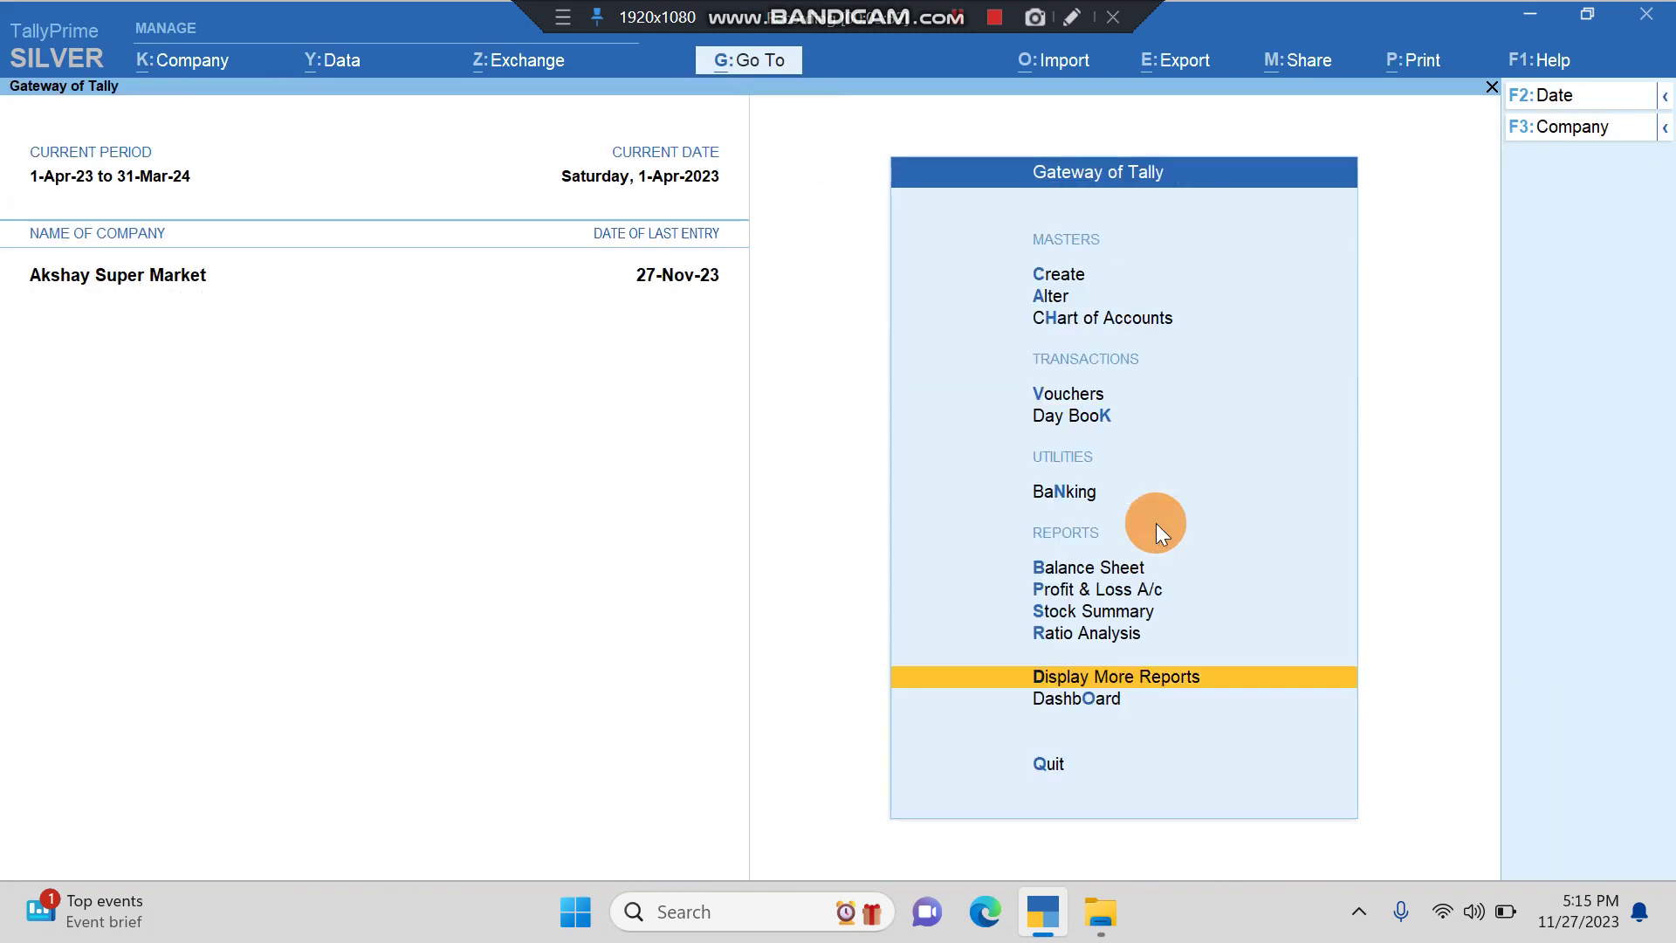
key(Escape)
key(n)
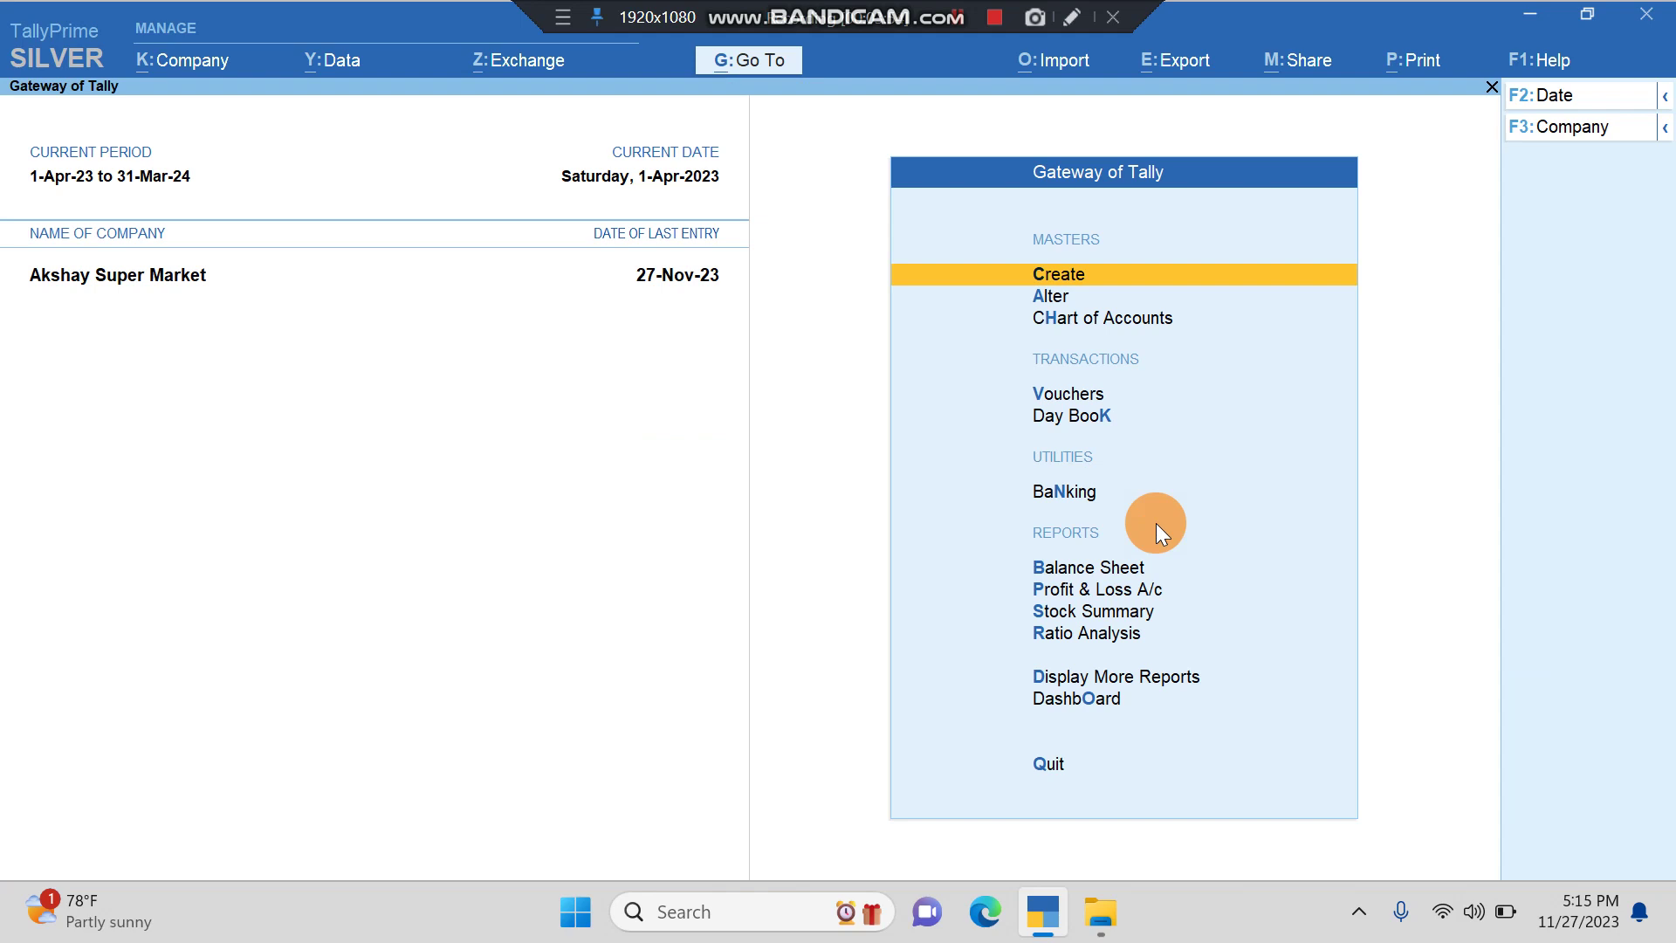